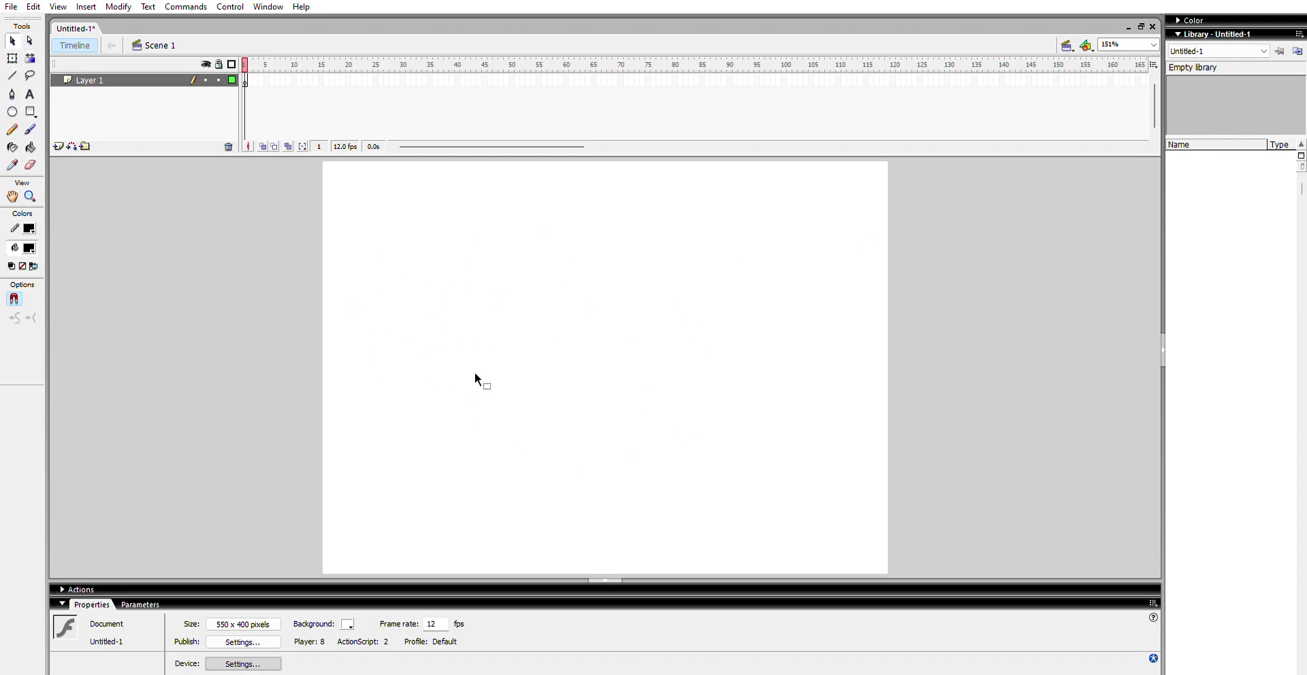
click(1154, 45)
click(1104, 54)
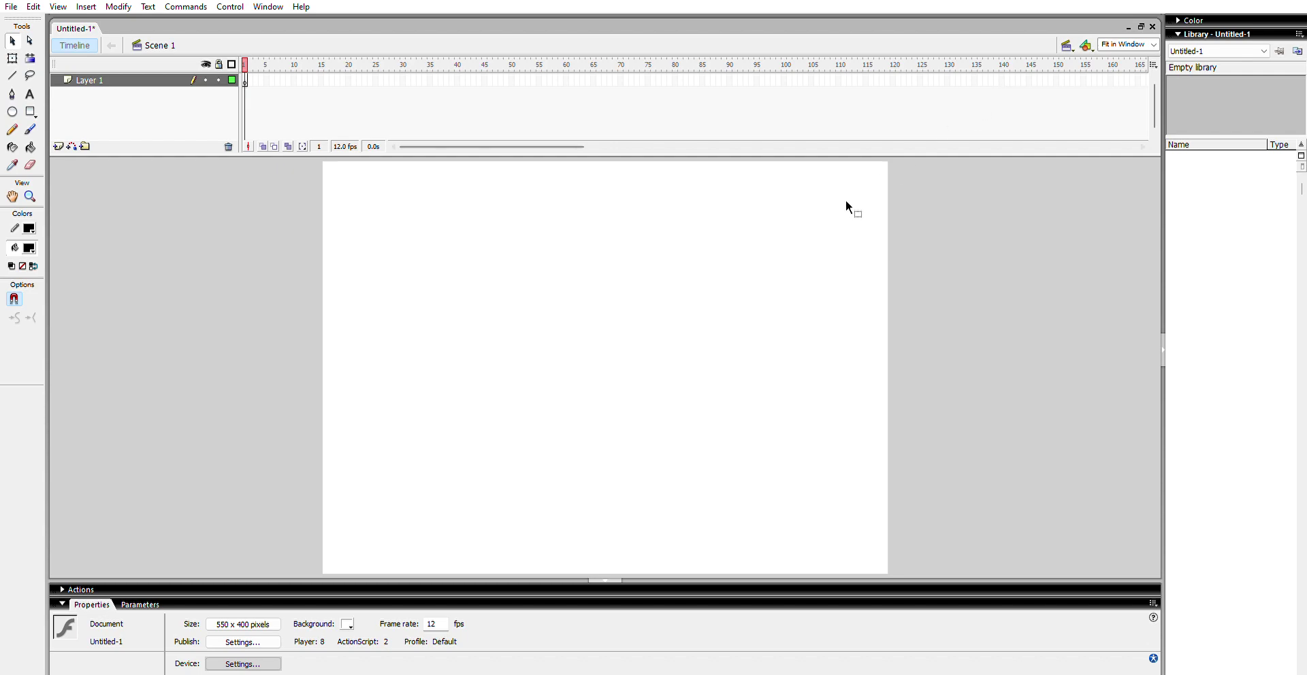
click(12, 112)
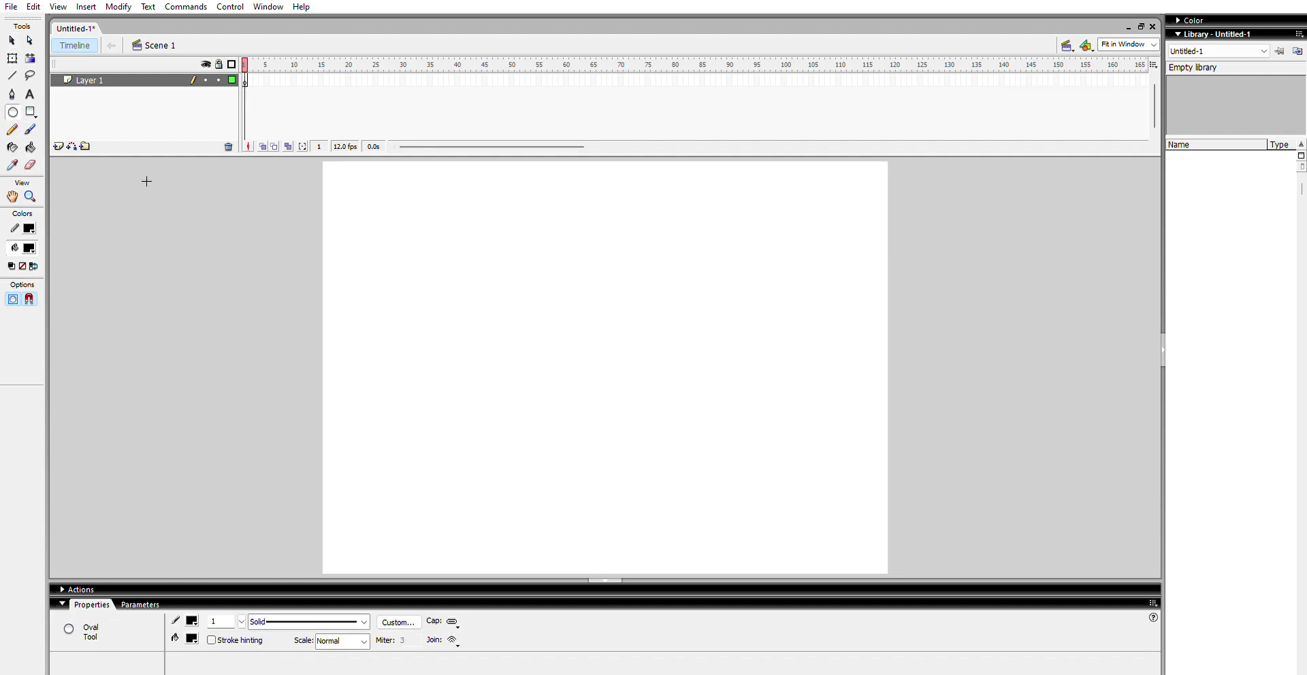
click(31, 129)
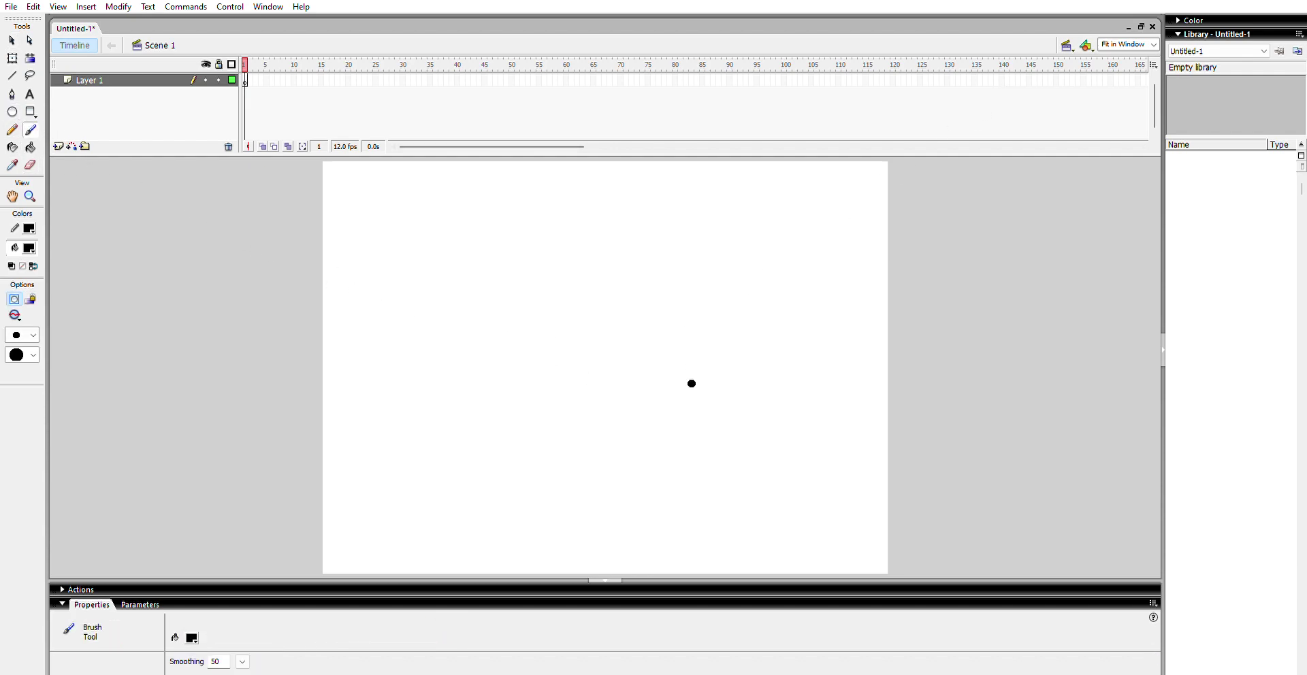
click(30, 197)
click(599, 357)
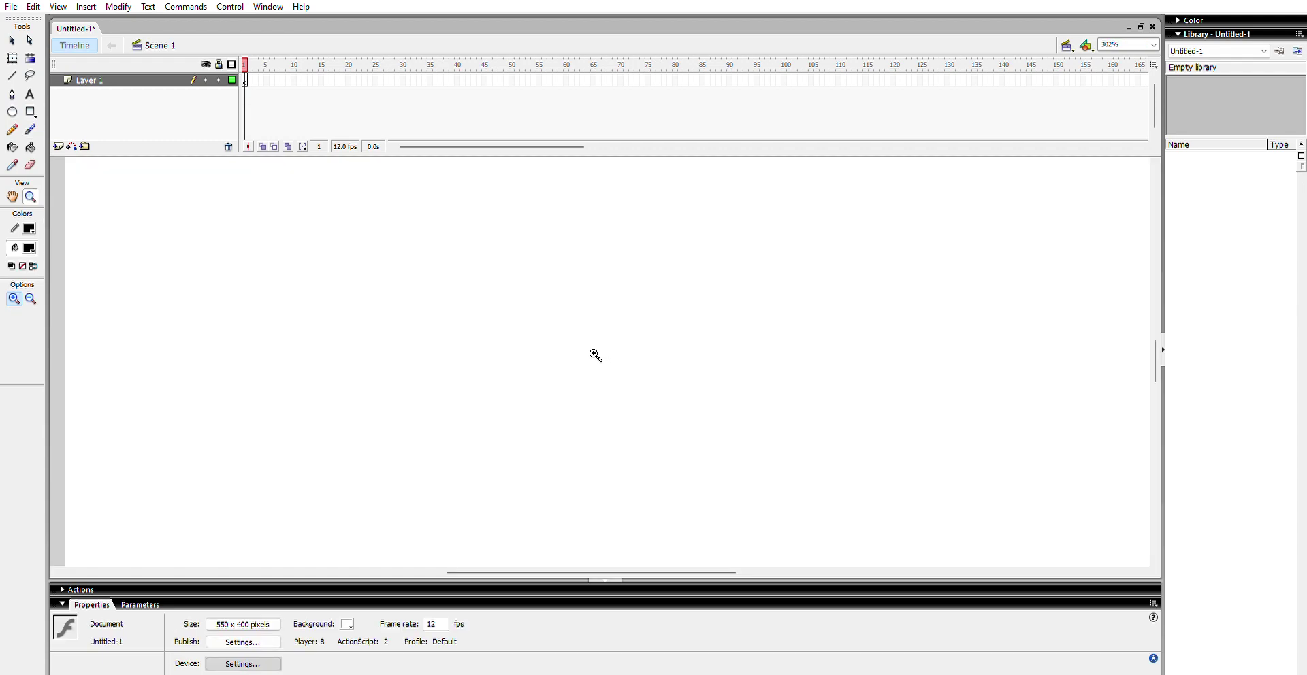
drag(475, 569, 420, 568)
mouse_move(1158, 365)
mouse_down()
mouse_move(1157, 402)
mouse_move(1157, 383)
mouse_up()
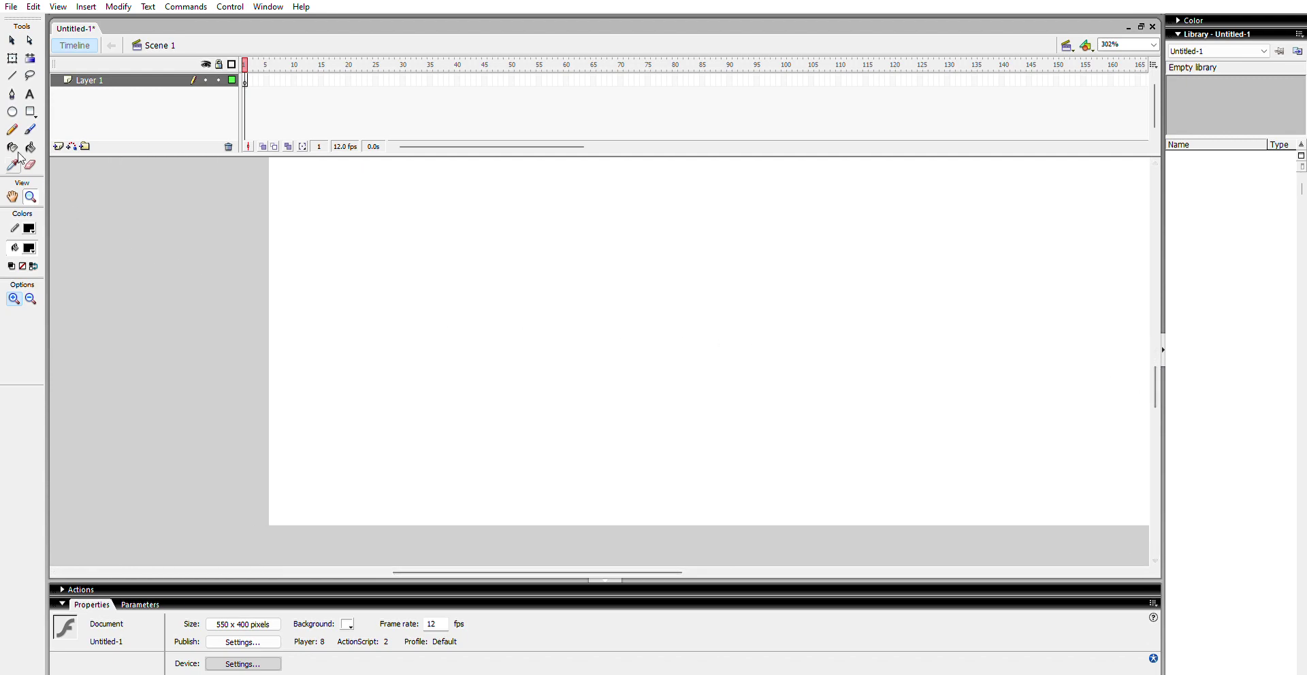
click(30, 129)
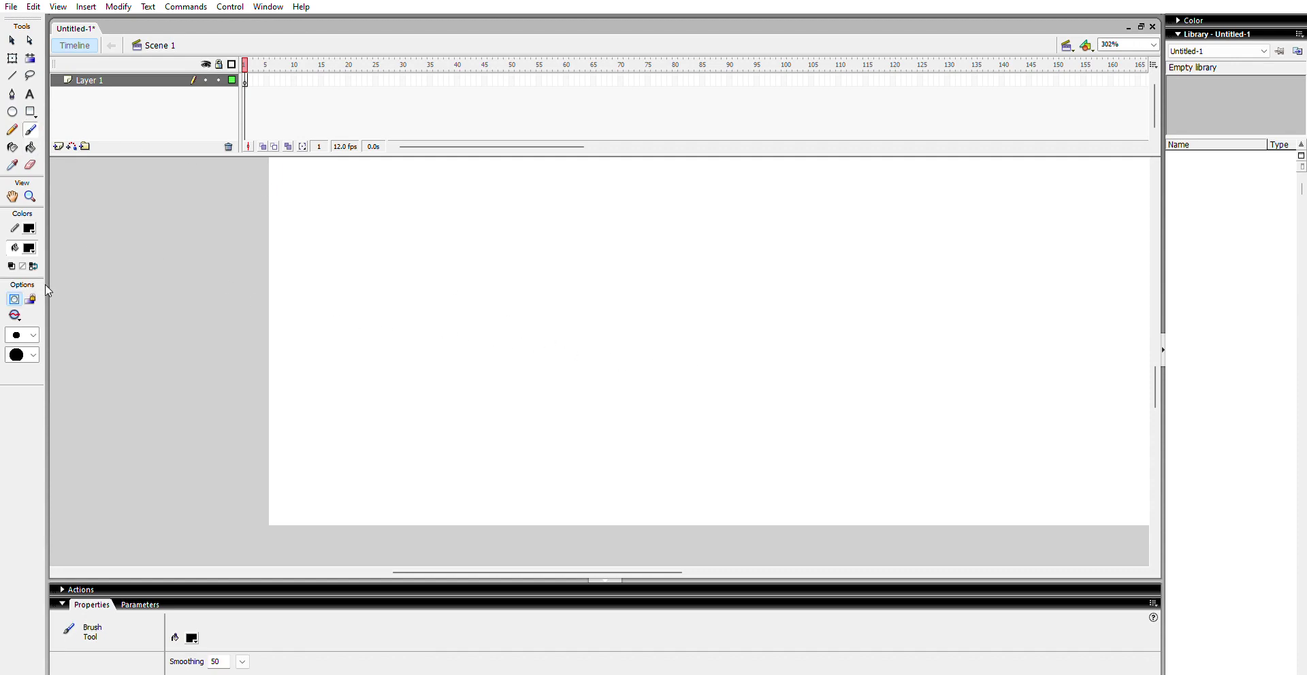
click(32, 401)
click(31, 335)
- Draw a black-outlined, red-filled circle about 55 px wide on the stage and convert it to a graphic symbol named ball
drag(1154, 377, 1155, 337)
mouse_move(643, 572)
mouse_down()
mouse_move(803, 572)
mouse_move(686, 571)
mouse_move(696, 566)
mouse_up()
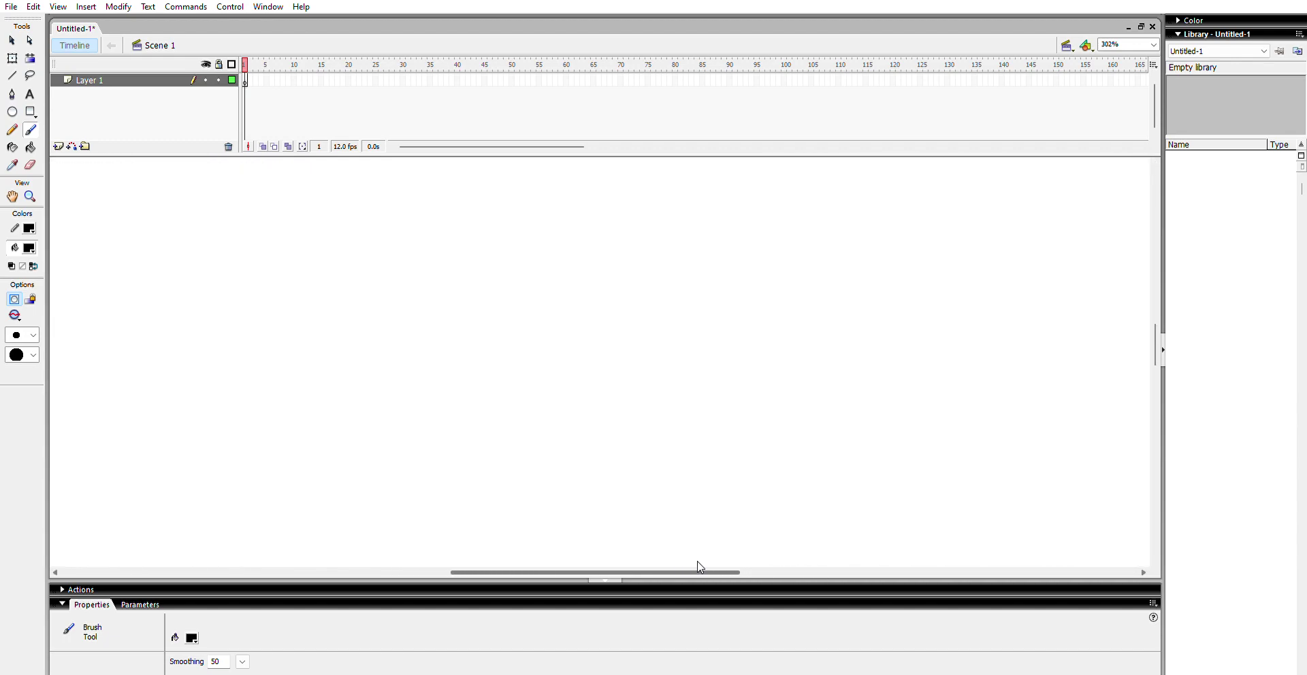
key(o)
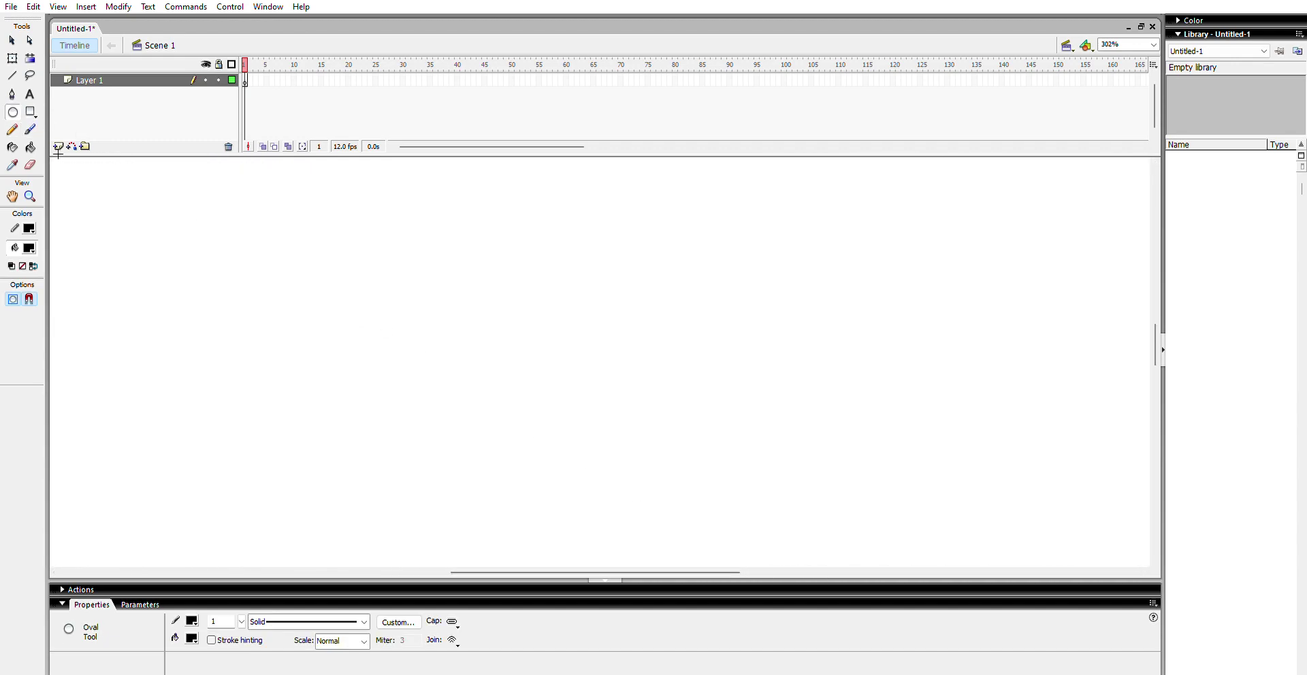
mouse_move(81, 262)
mouse_down()
mouse_move(149, 304)
mouse_move(195, 377)
mouse_up()
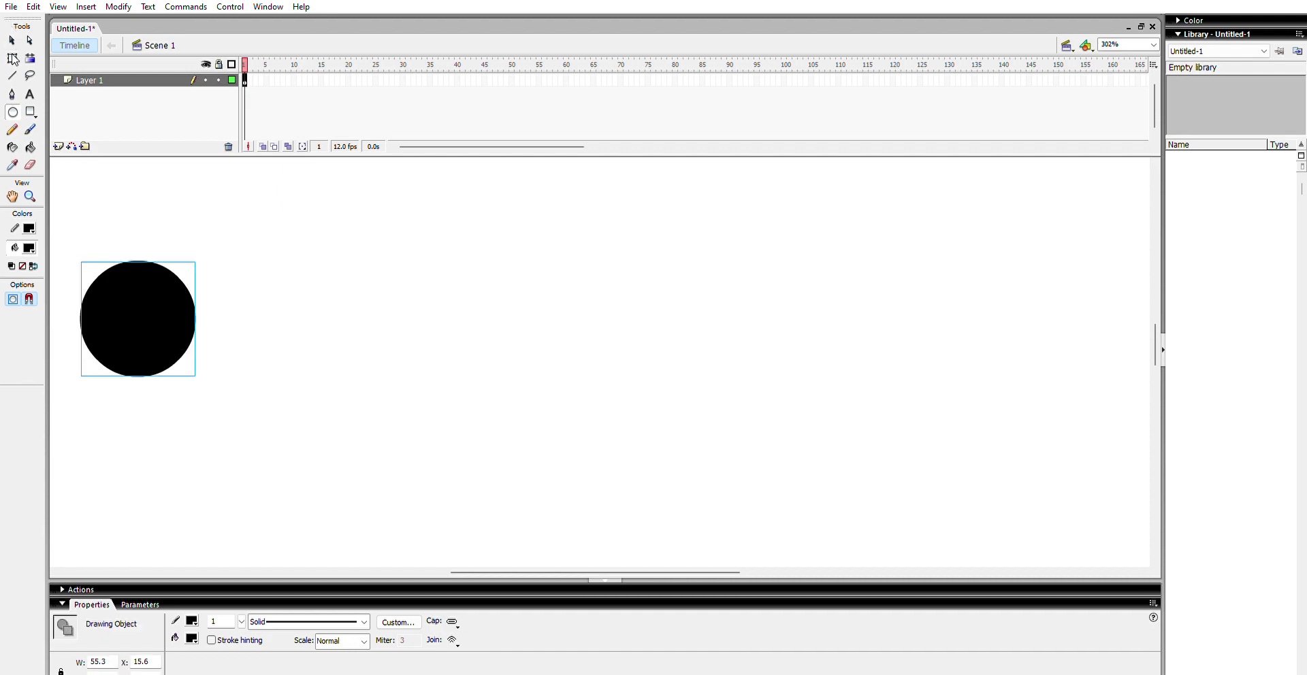
click(26, 330)
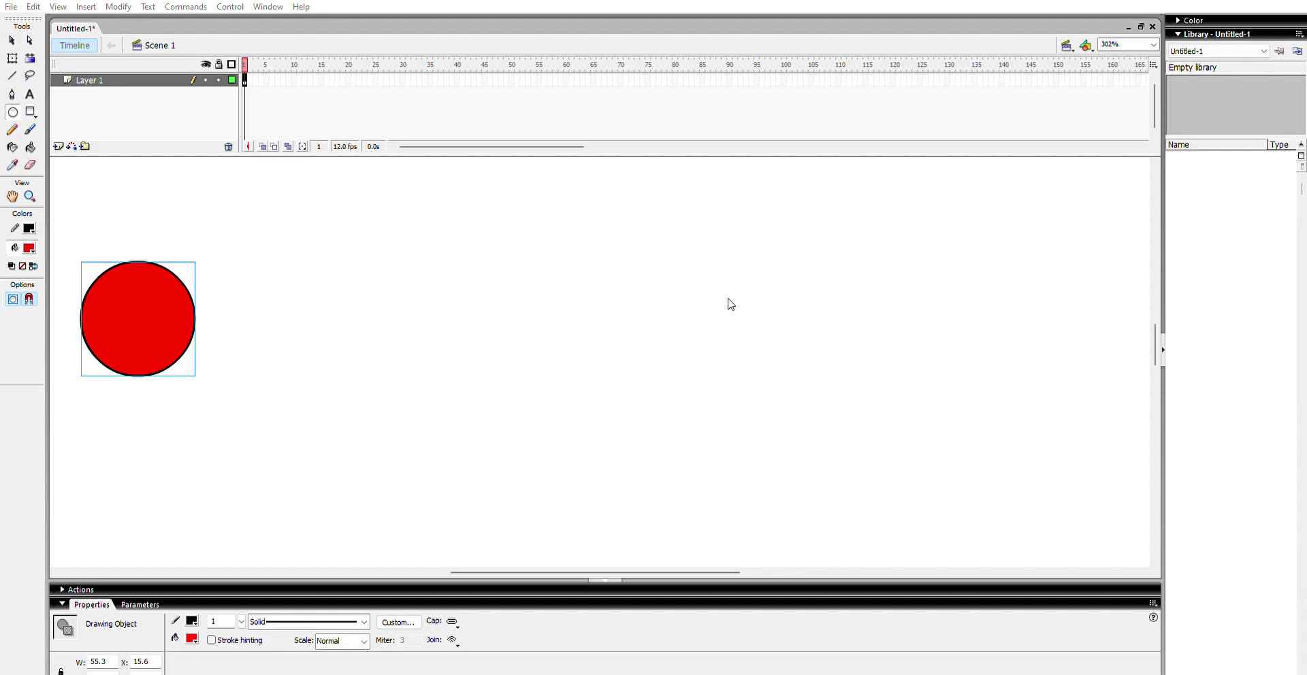
key(F8)
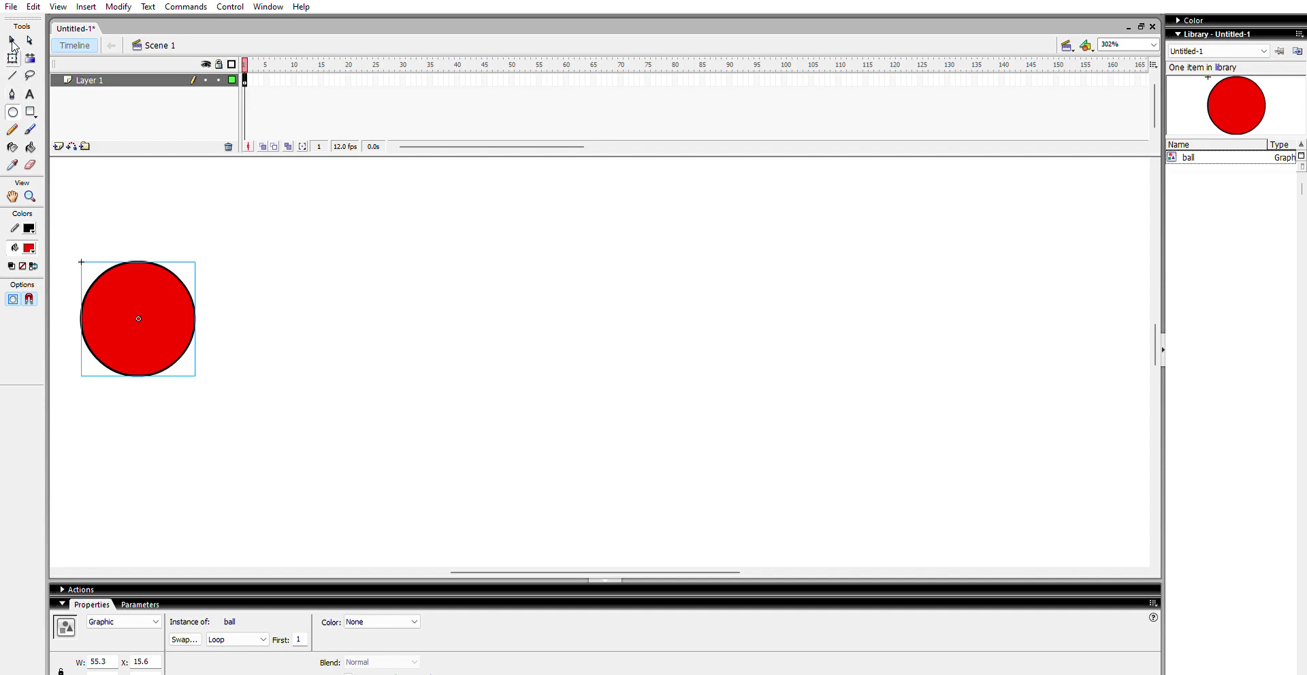
- Insert a keyframe at frame 20 of Layer 1 and remove that frame again
click(343, 79)
click(349, 79)
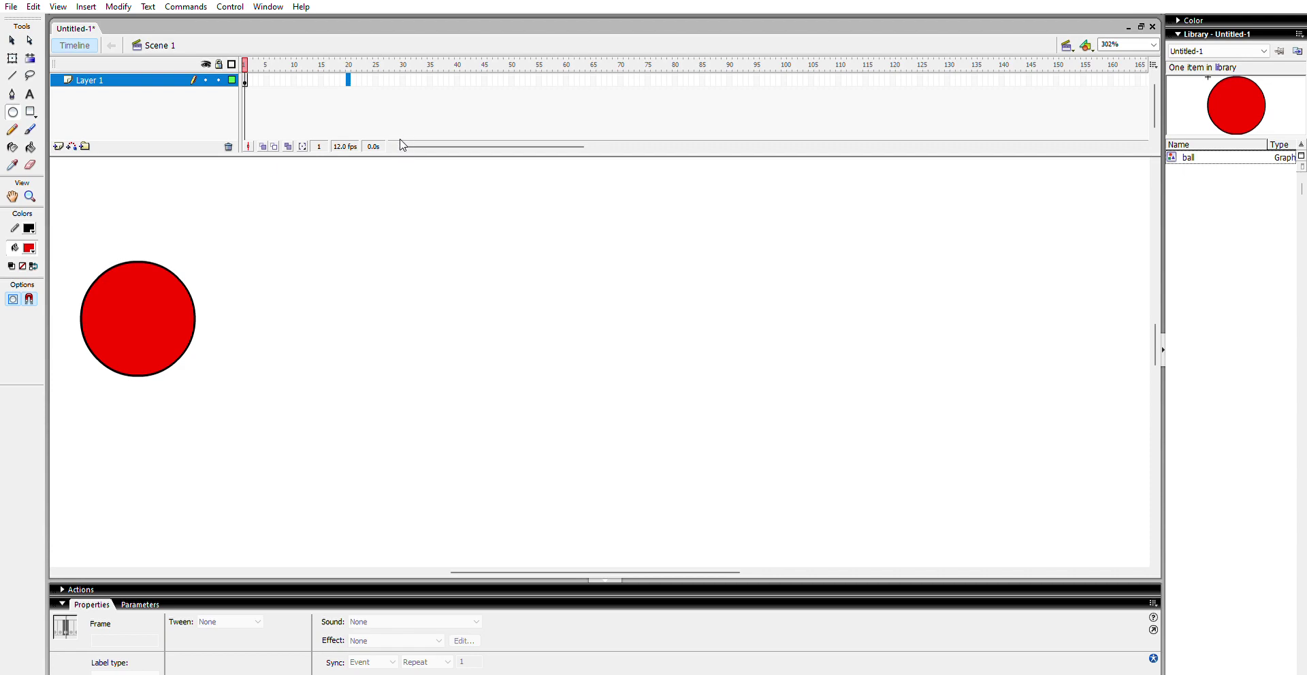
key(F6)
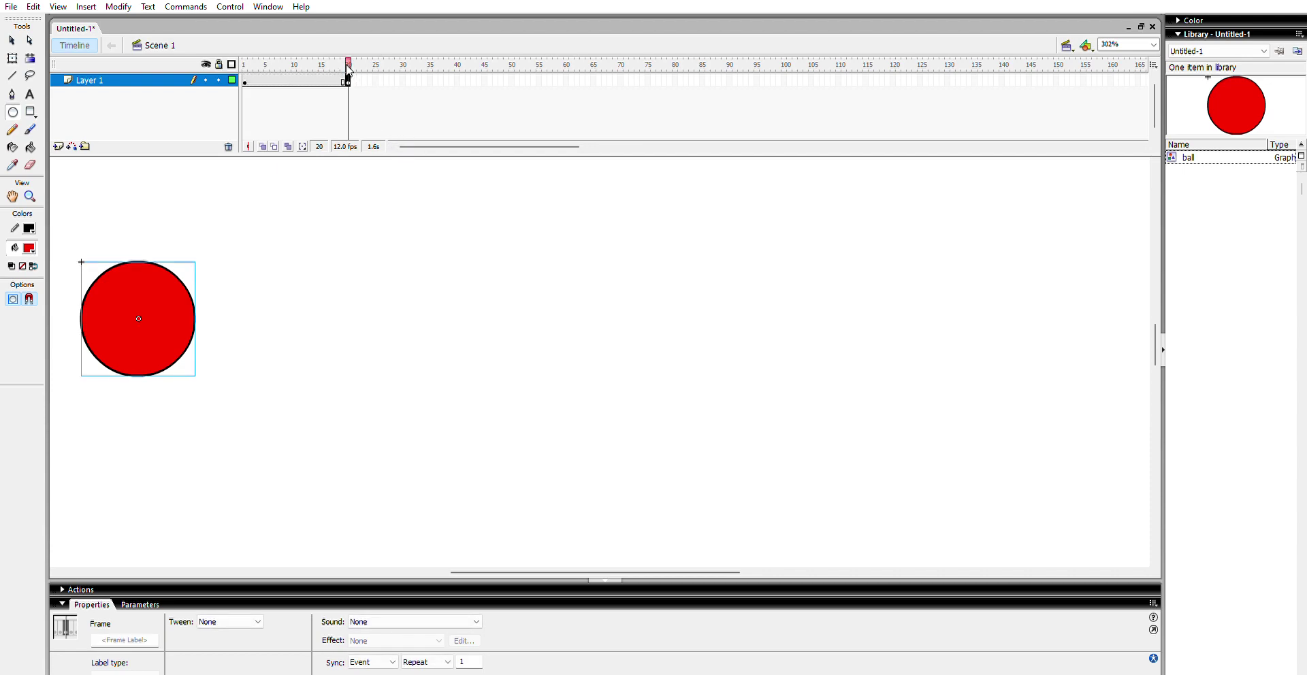
key(shift+F5)
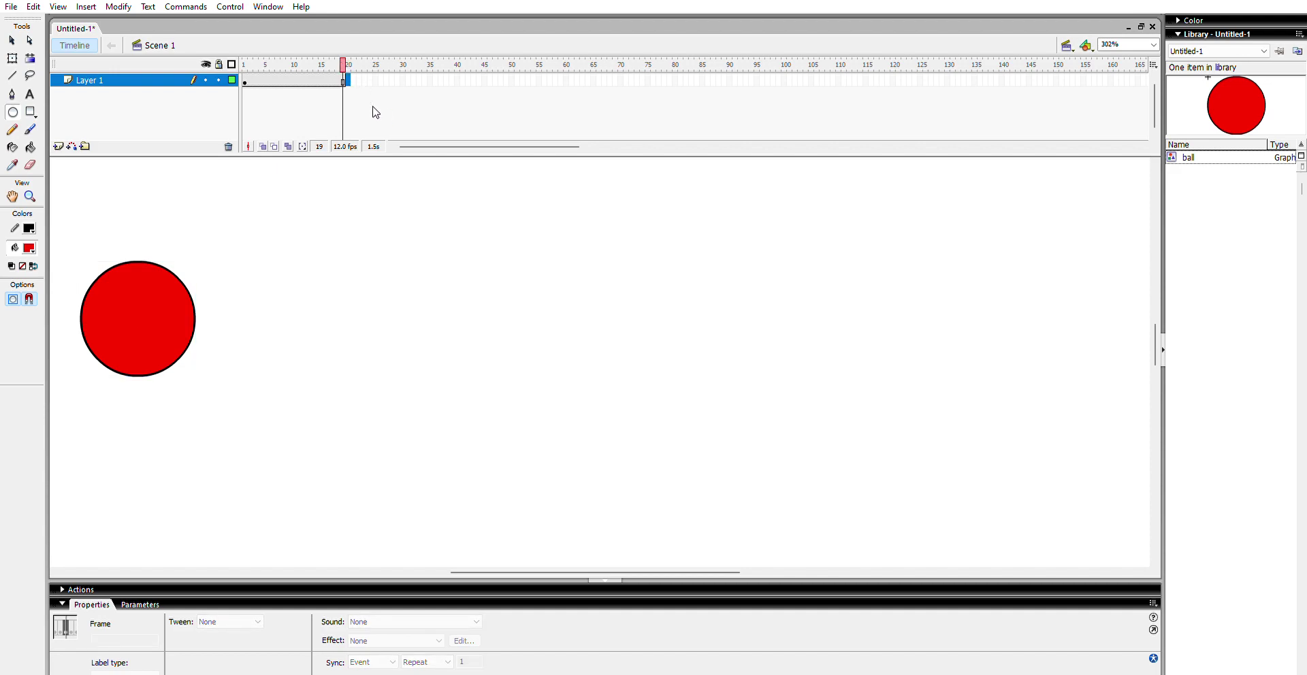
- Apply a motion tween to the ball's frames on Layer 1 and insert a keyframe at frame 20
click(300, 78)
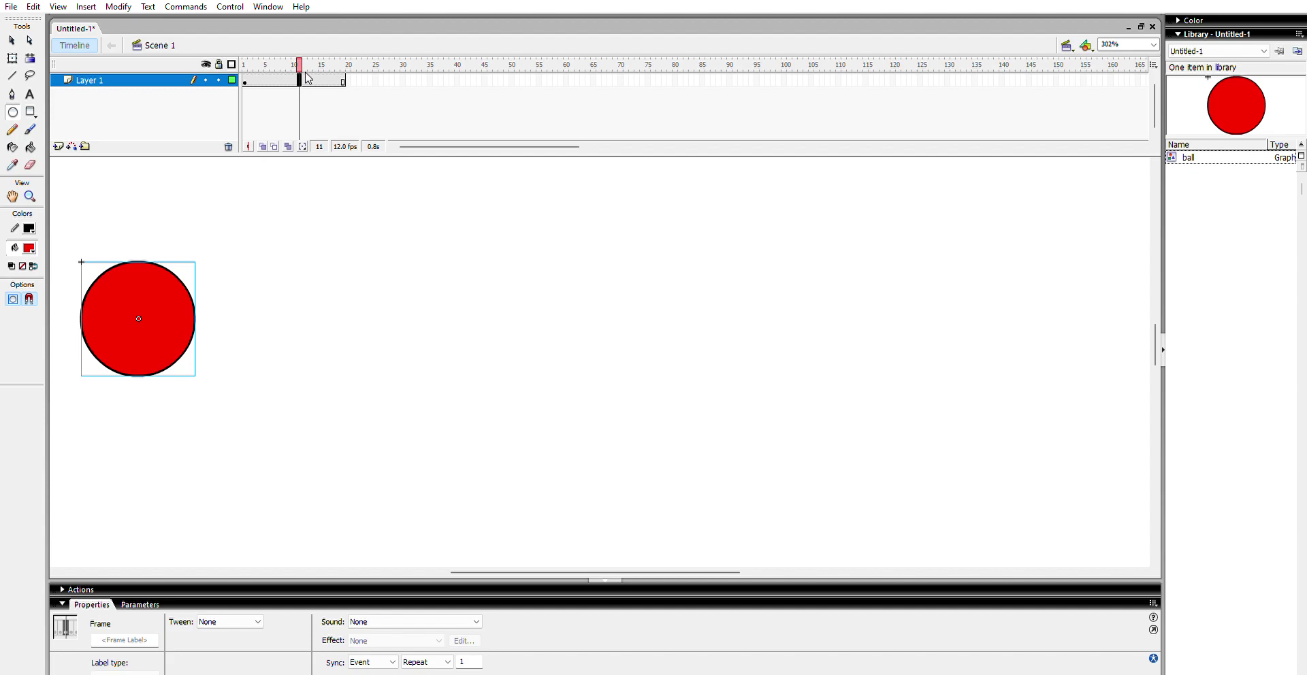
click(326, 75)
drag(298, 56, 344, 62)
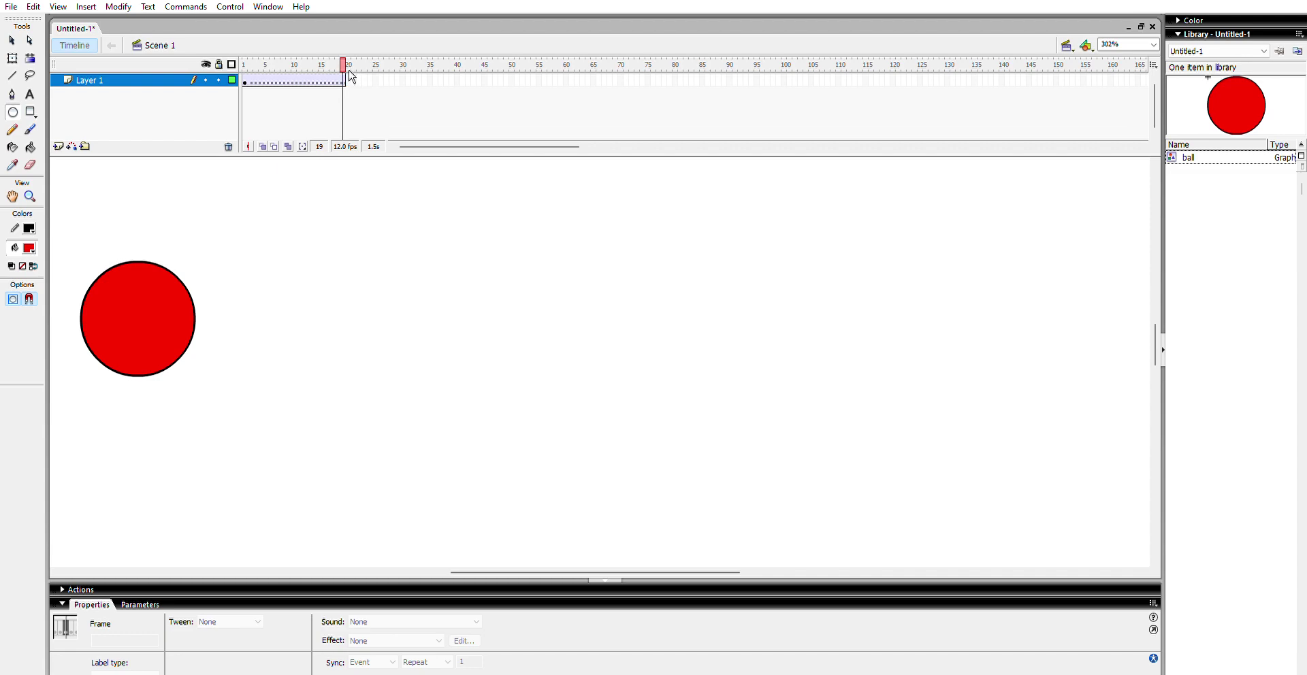
key(F6)
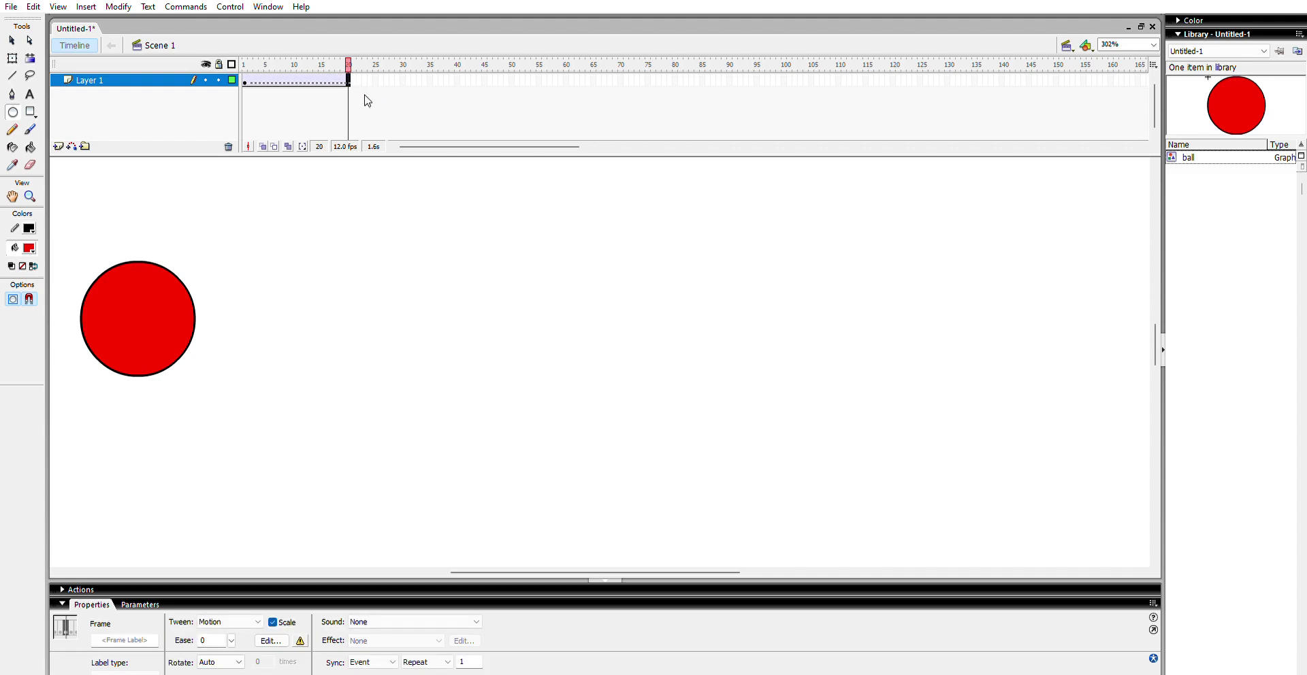
- Move the ball horizontally to the far right of the visible stage at frame 20 and play the animation
click(12, 40)
click(95, 218)
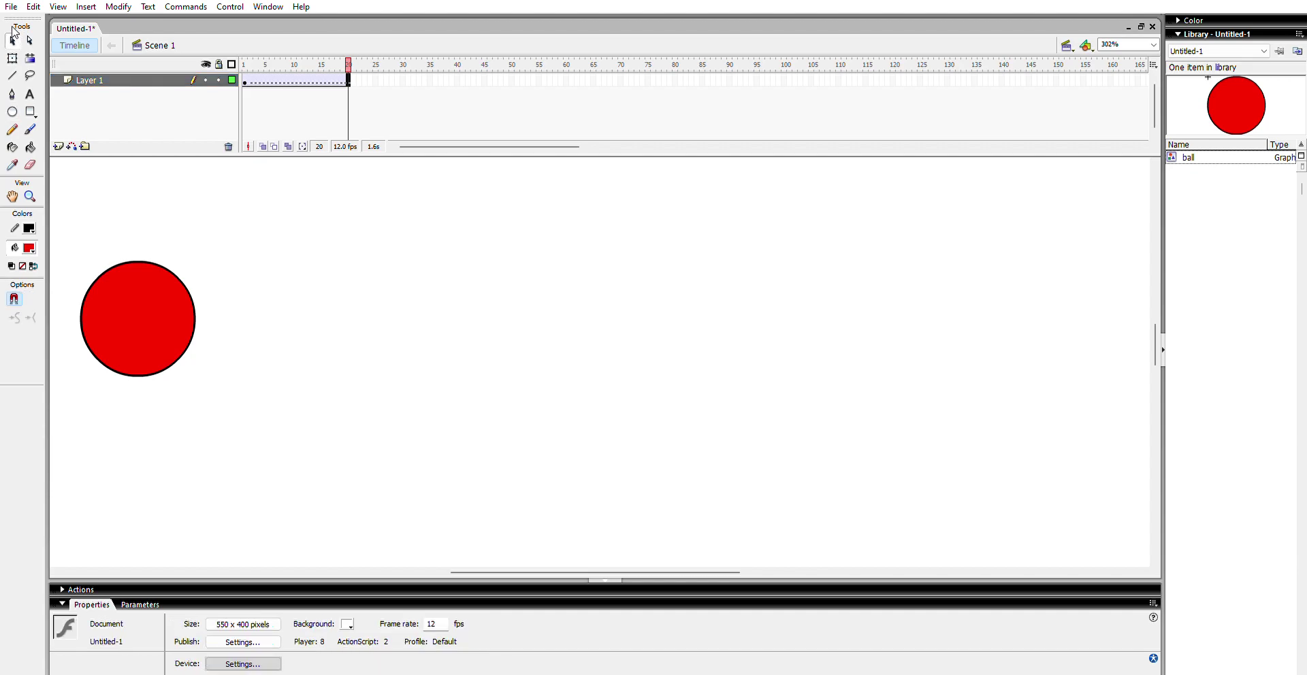
drag(133, 293, 1029, 282)
drag(351, 62, 284, 63)
key(Return)
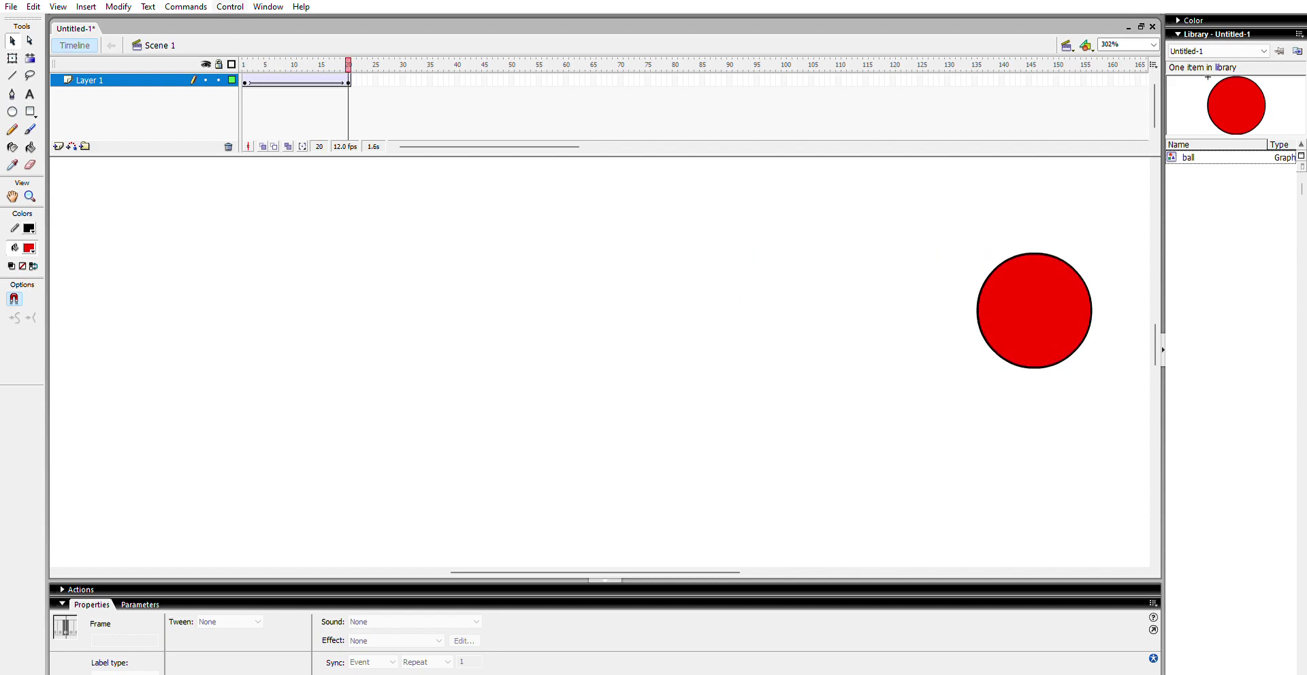
key(Return)
- Turn on onion skinning over frames 1 to 20 and nudge the ball at frame 20 slightly downward
click(263, 146)
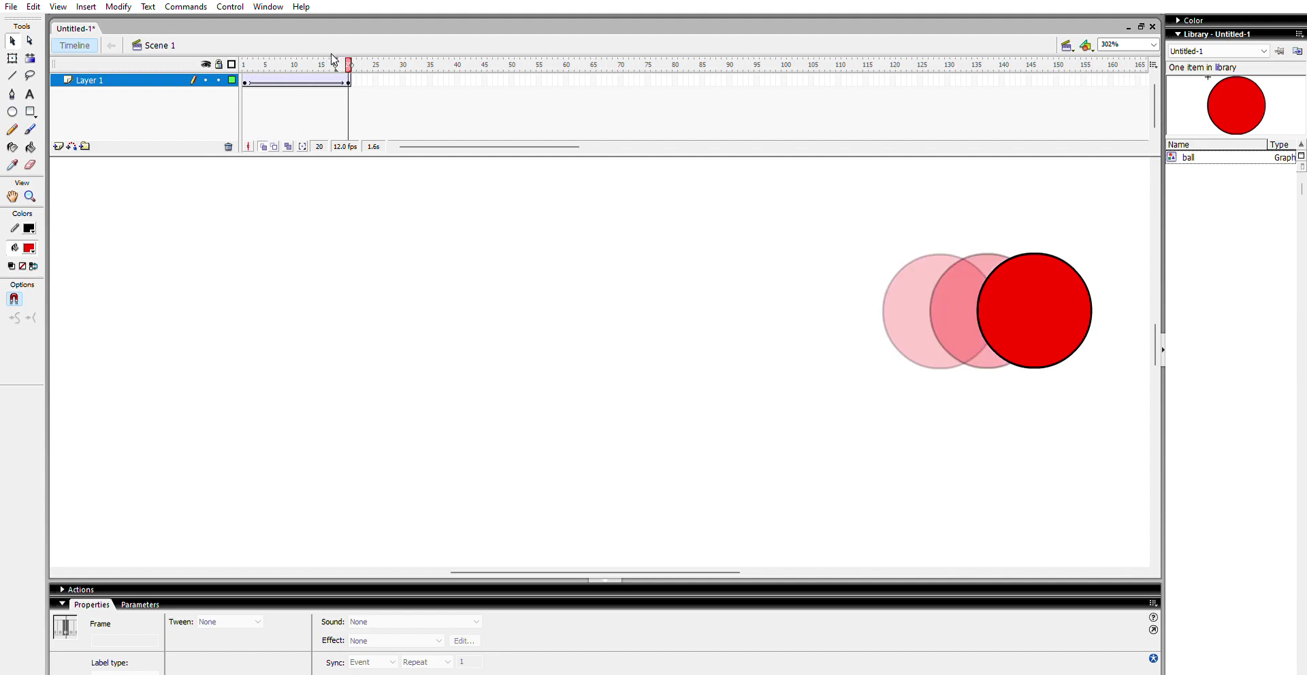
drag(338, 57, 244, 64)
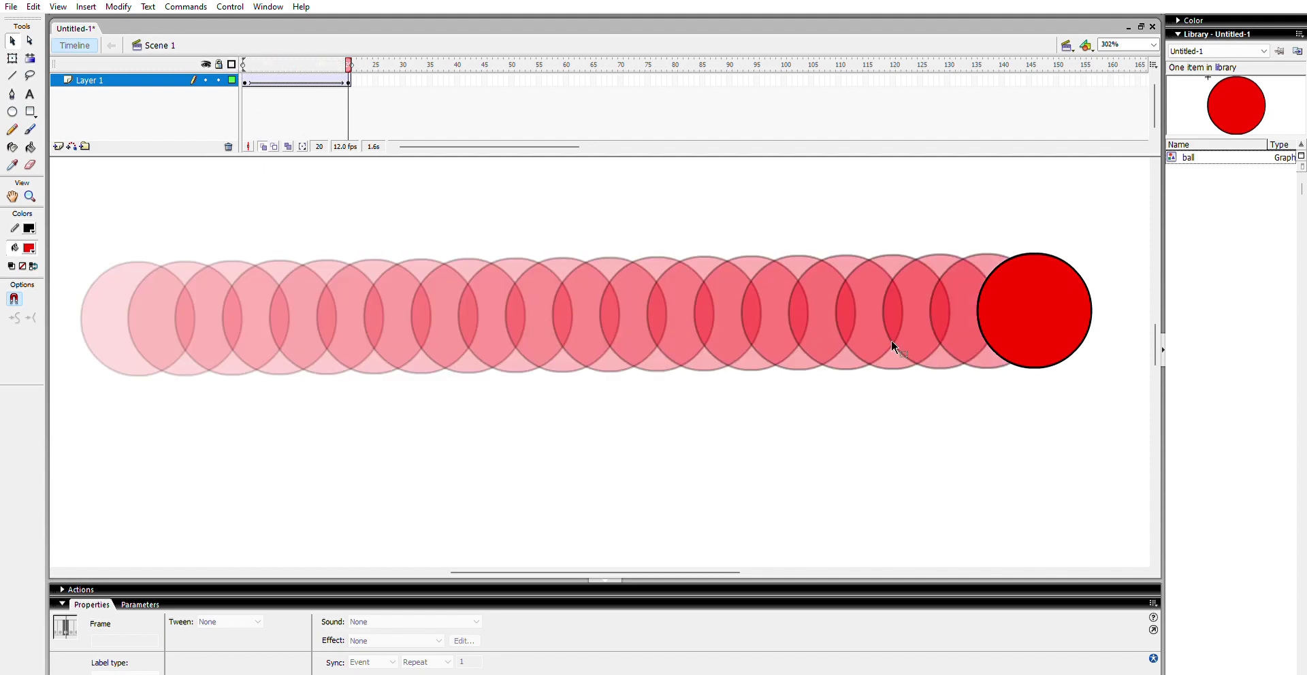
mouse_move(1015, 309)
mouse_down()
mouse_move(1021, 323)
mouse_move(1014, 313)
mouse_up()
click(411, 190)
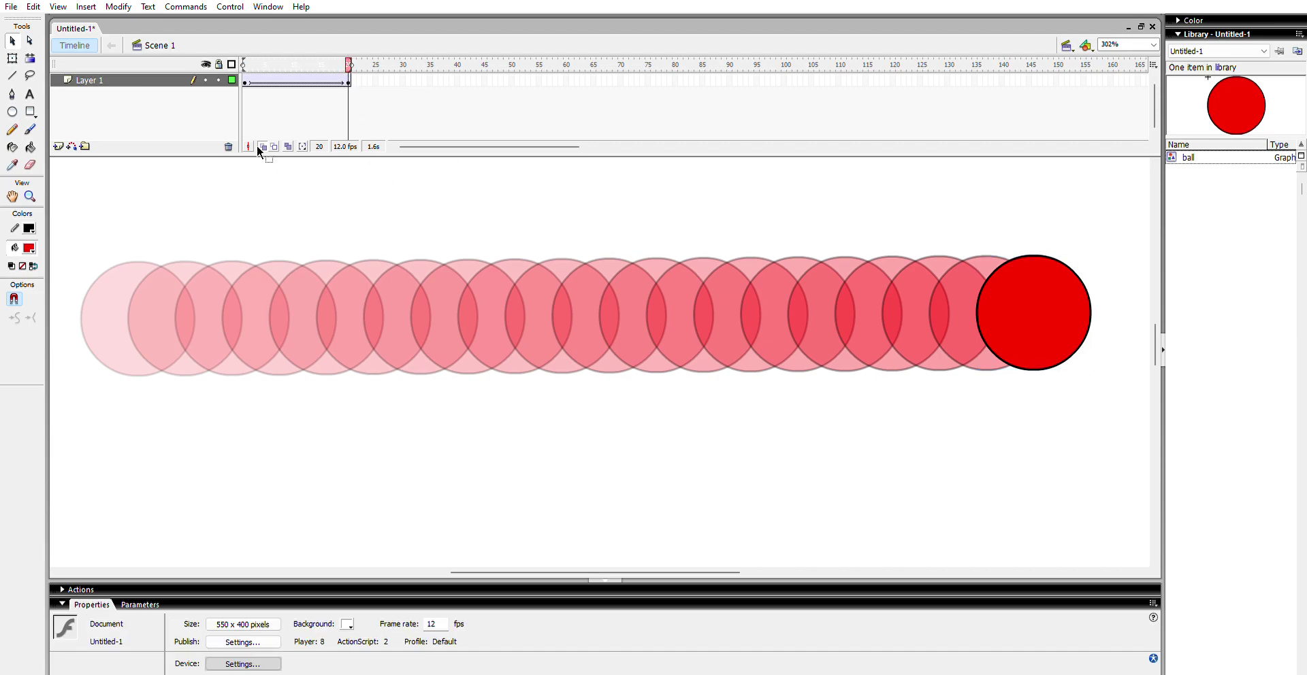
- Turn off onion skinning and get ready to paint with the Brush tool on a new layer above Layer 1
click(59, 145)
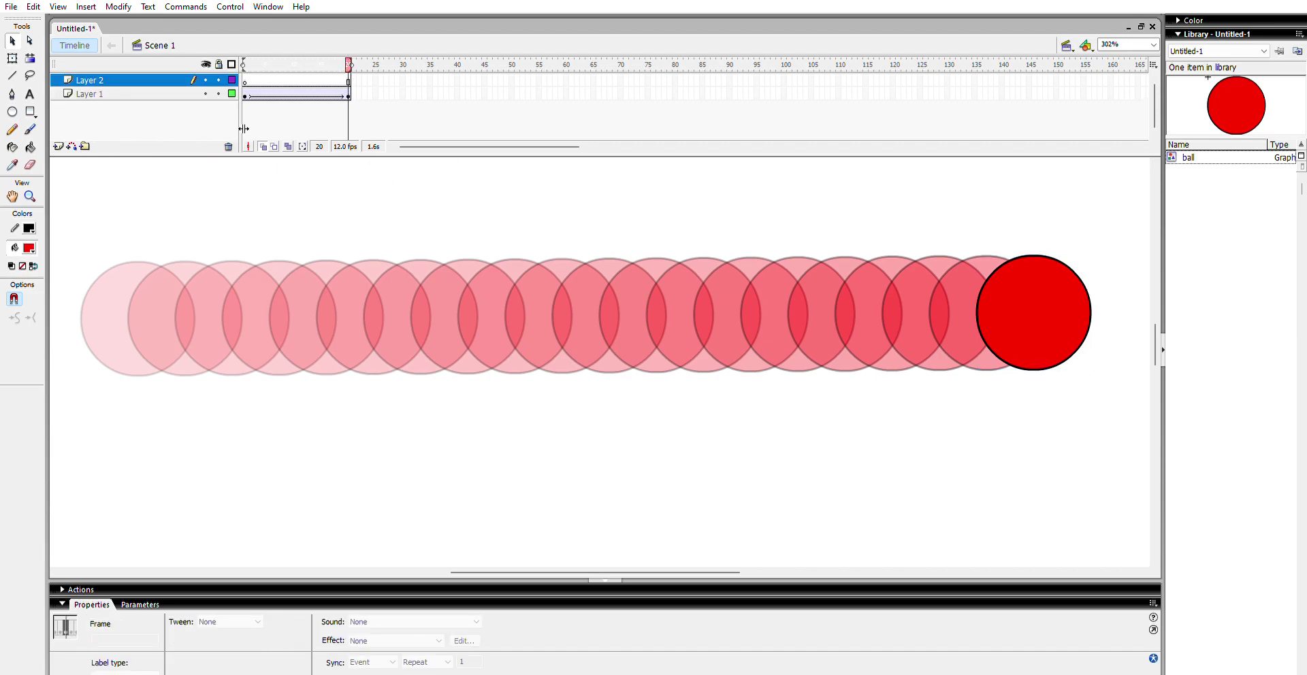
click(263, 145)
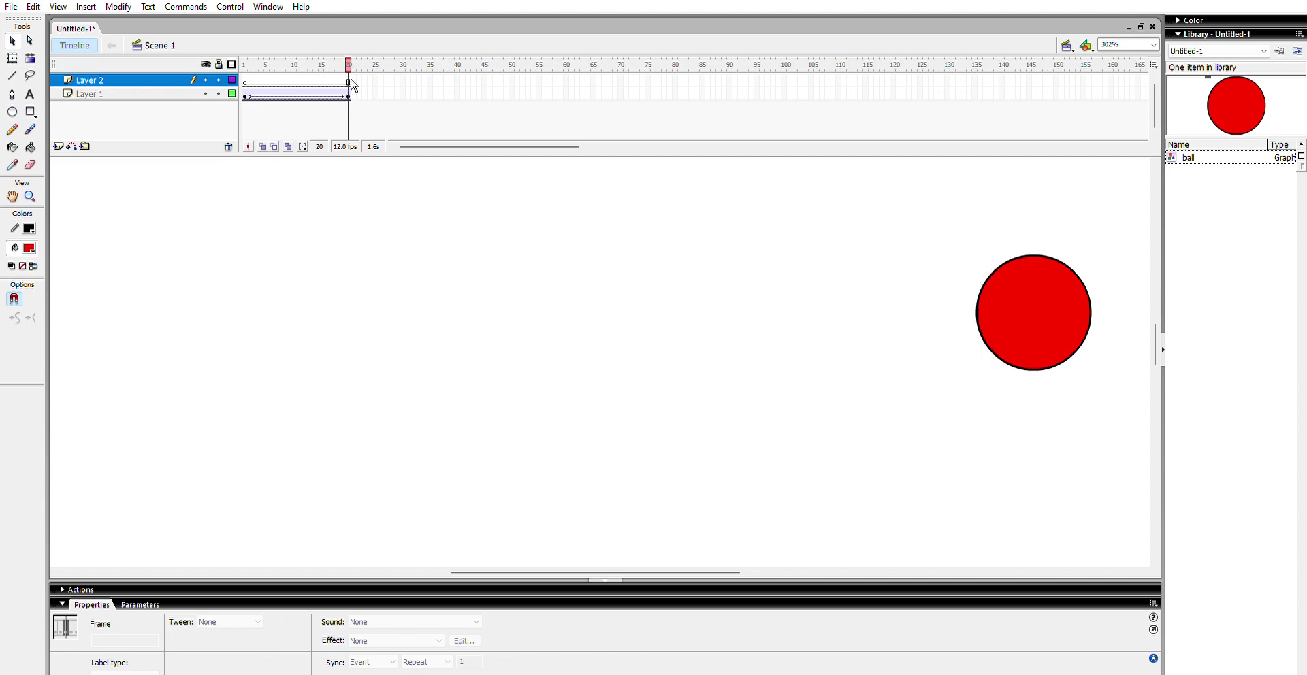
click(30, 130)
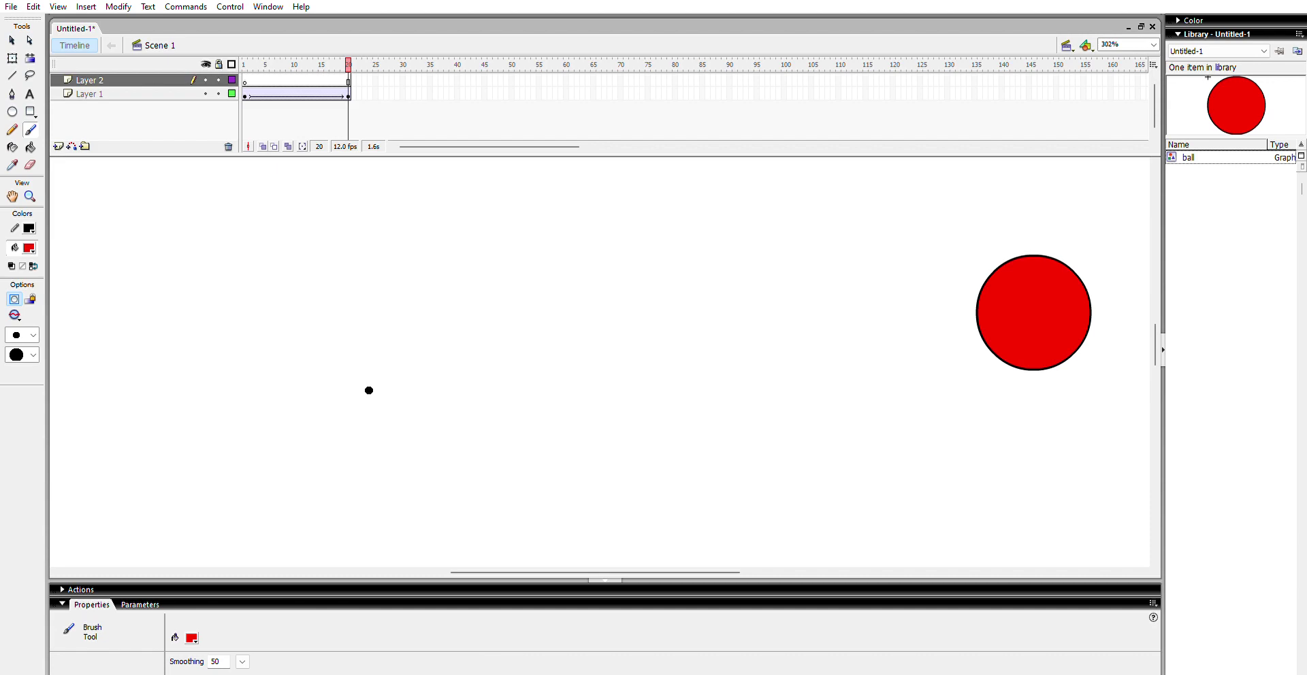
mouse_move(314, 436)
mouse_down()
mouse_move(341, 399)
mouse_move(403, 388)
mouse_move(427, 416)
mouse_move(500, 403)
mouse_up()
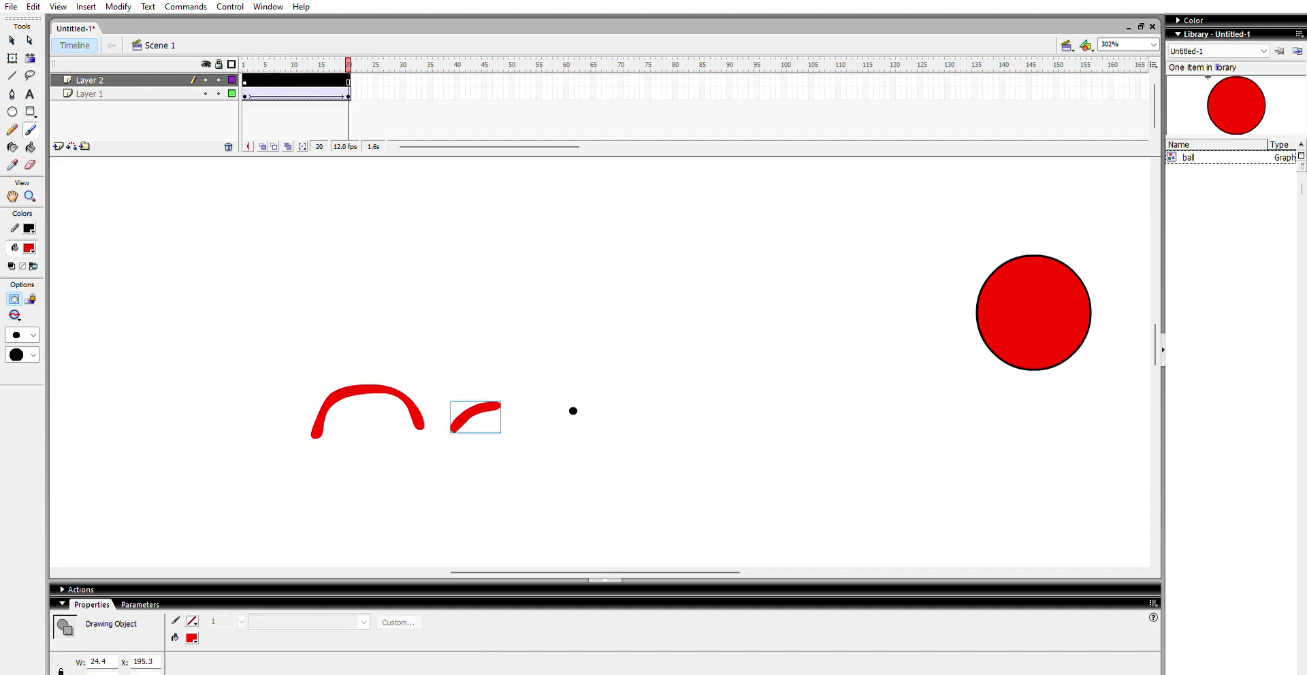
key(ctrl+z)
key(ctrl+z)
- Paint two arched eyes and a smile about 124 px wide in black on Layer 2, and deselect the drawing
click(195, 636)
click(195, 630)
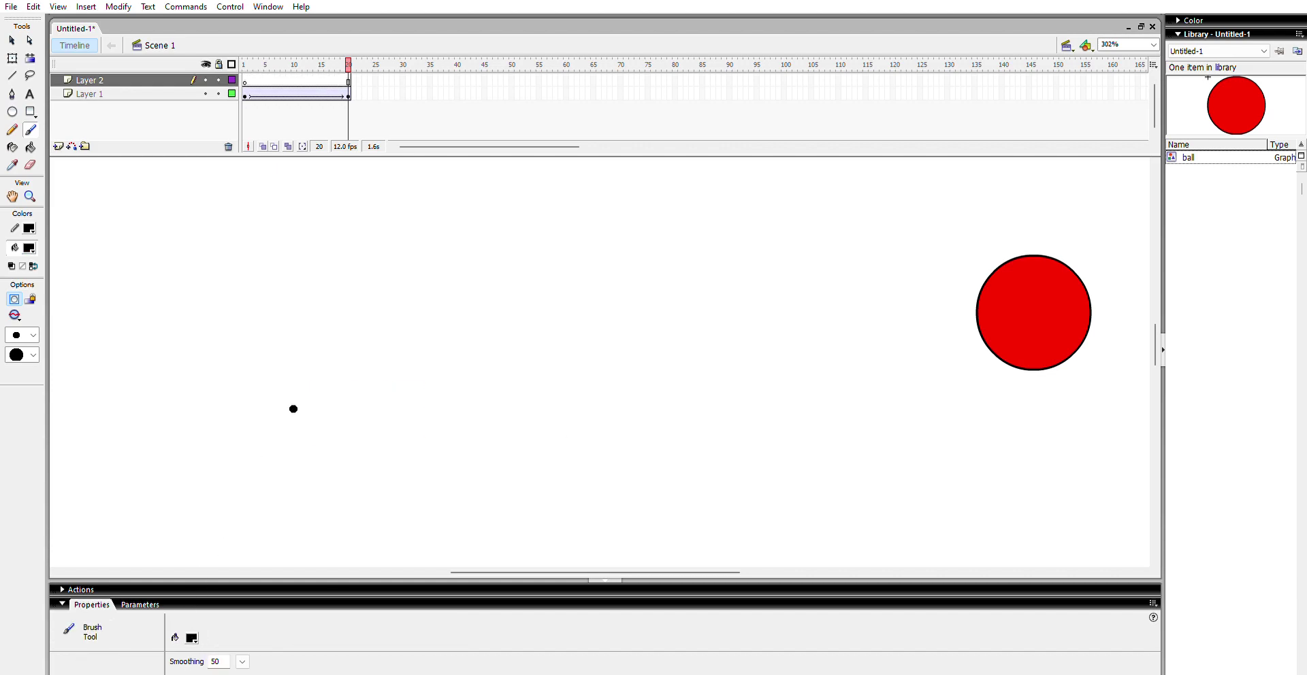
mouse_move(229, 414)
mouse_down()
mouse_move(271, 376)
mouse_move(365, 374)
mouse_move(407, 418)
mouse_move(539, 376)
mouse_move(609, 422)
mouse_up()
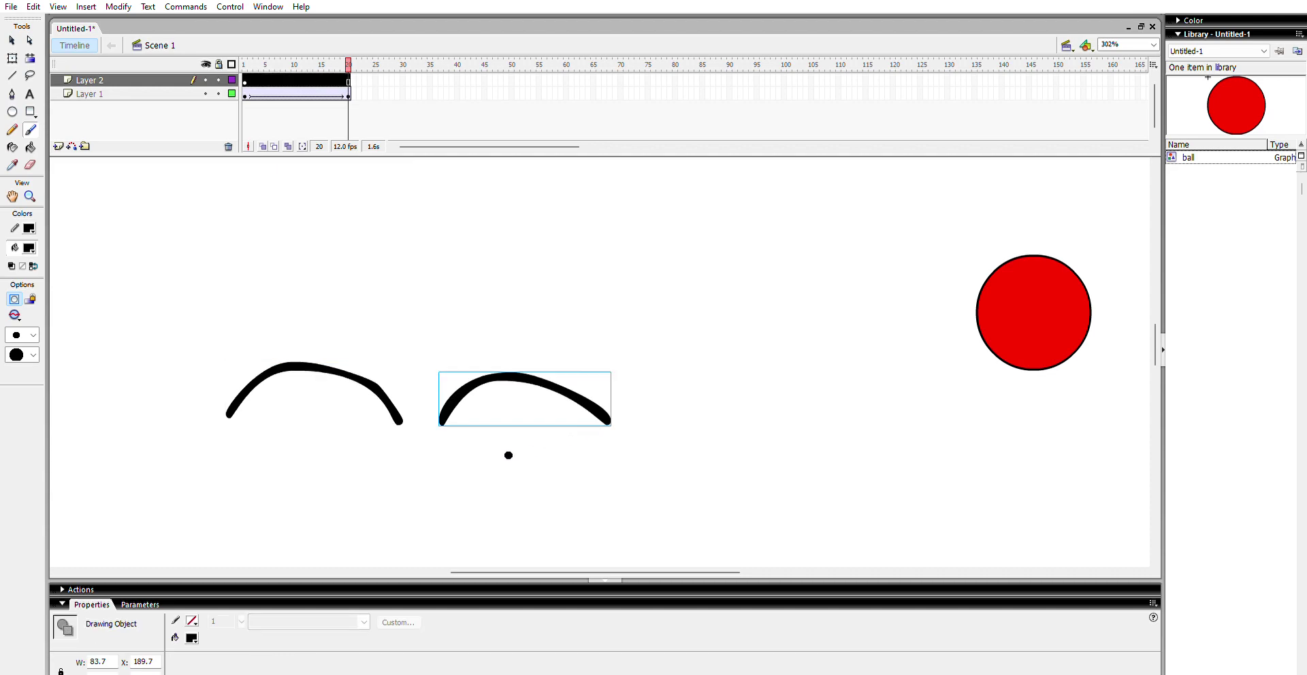
mouse_move(277, 473)
mouse_down()
mouse_move(396, 517)
mouse_move(491, 509)
mouse_move(528, 475)
mouse_up()
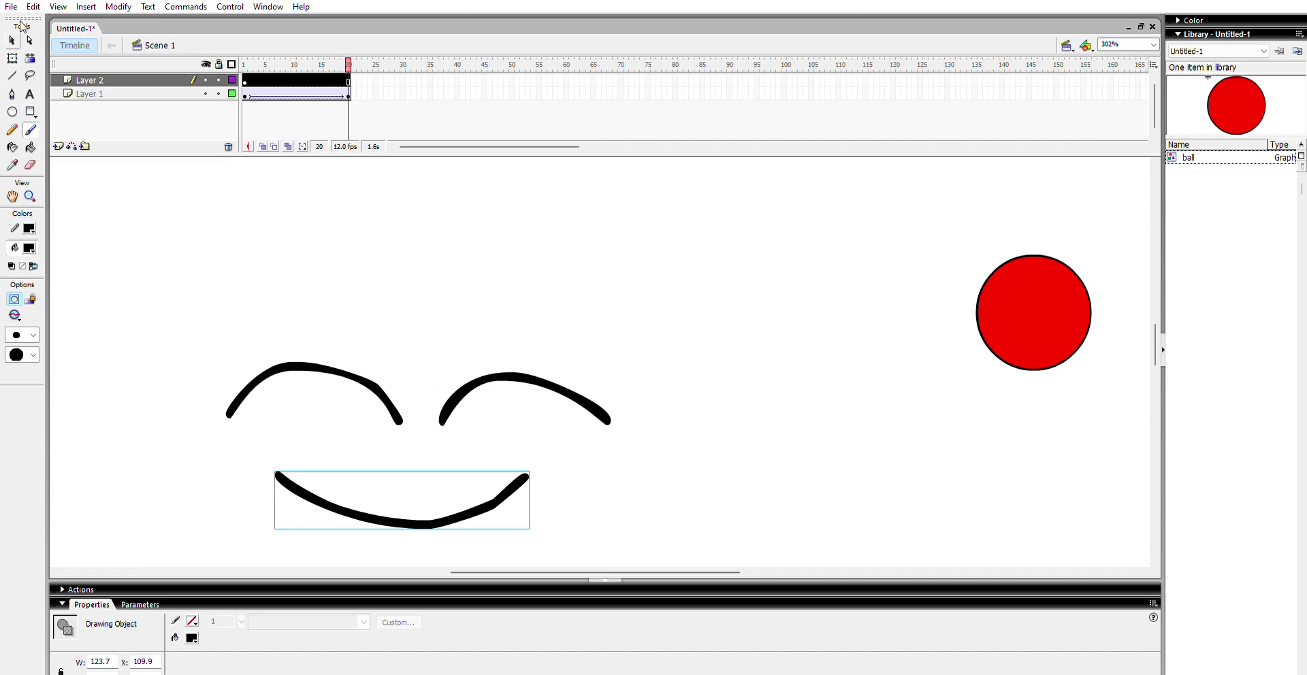
click(12, 40)
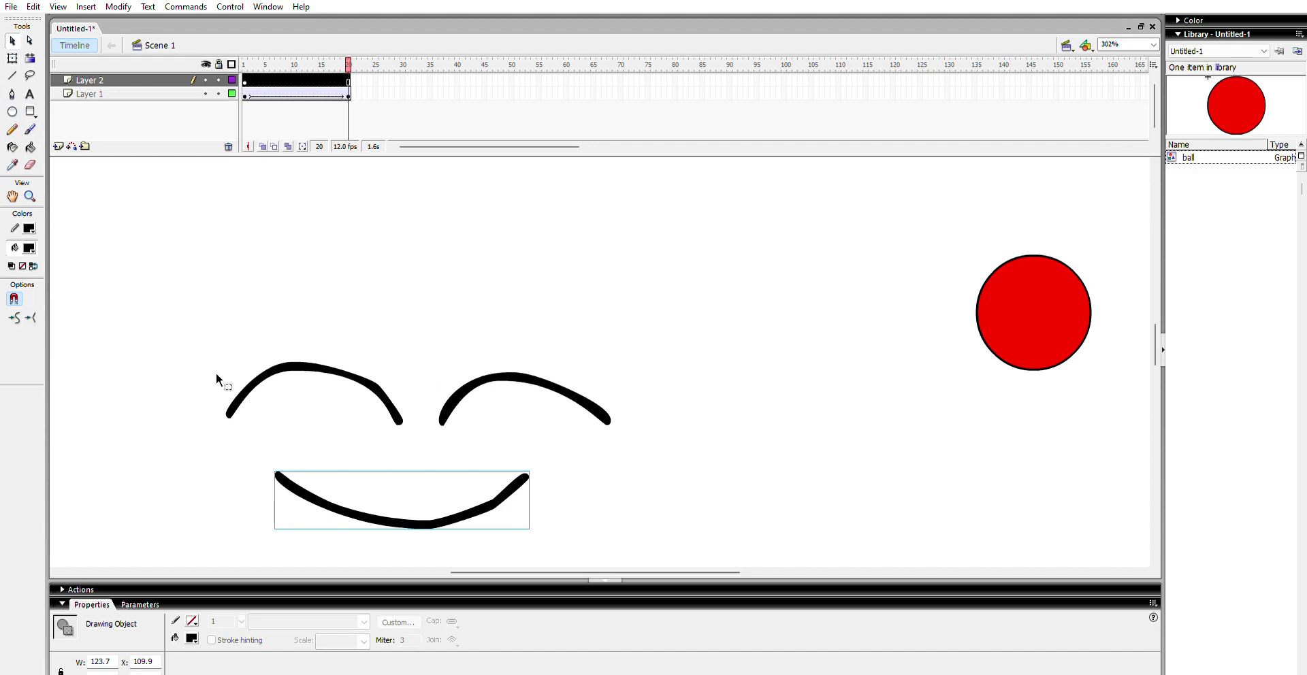
click(174, 347)
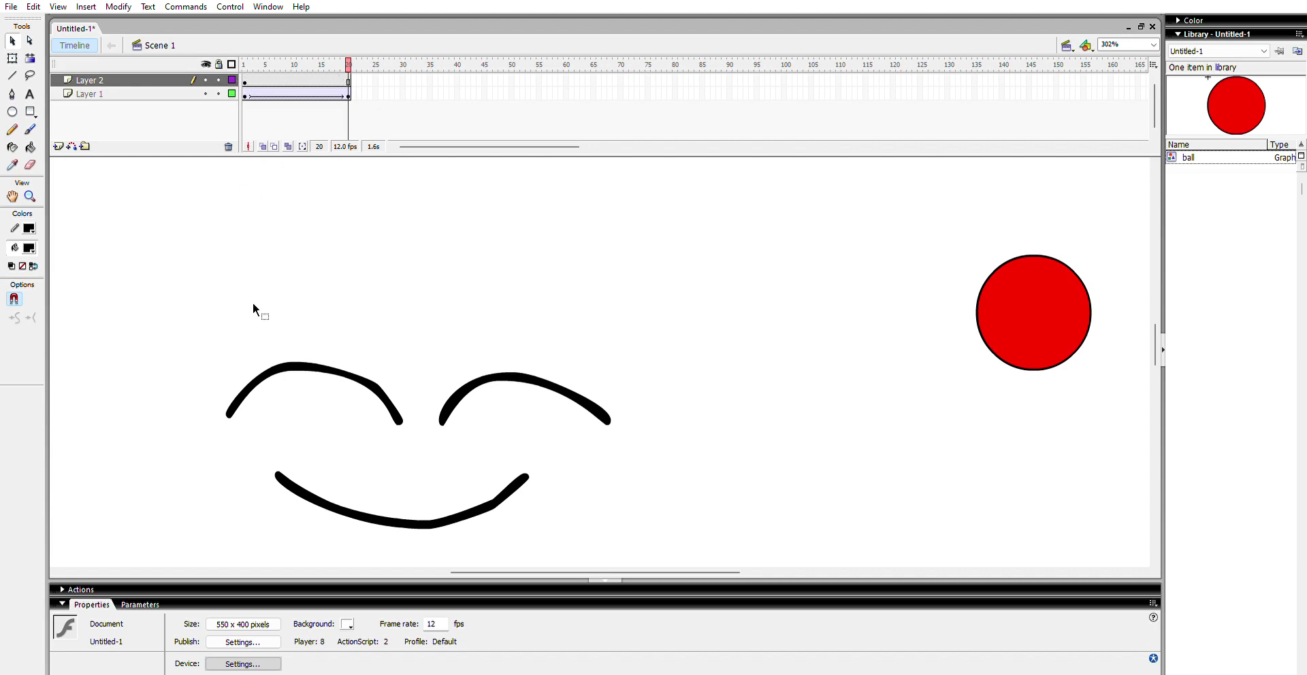
- Select the face drawing at frame 1 to check its parts, and apply a motion tween to Layer 2's frames
click(246, 78)
click(317, 279)
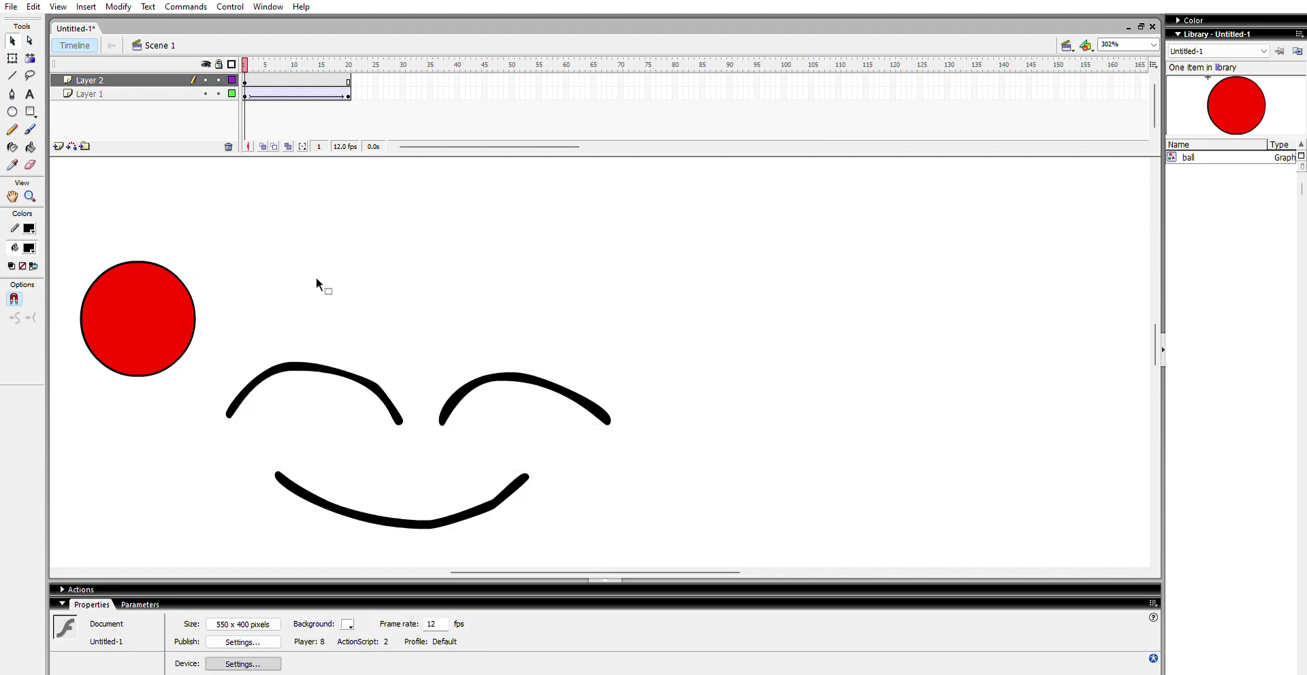
drag(269, 525, 231, 534)
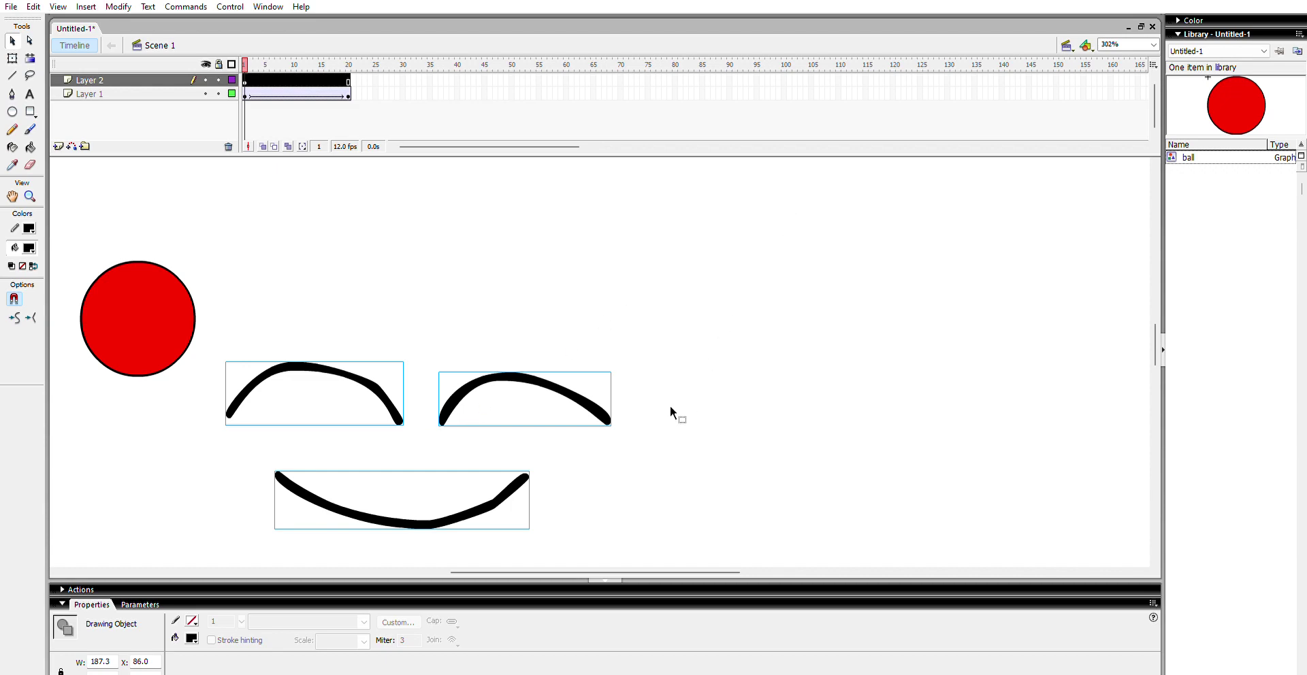
click(633, 376)
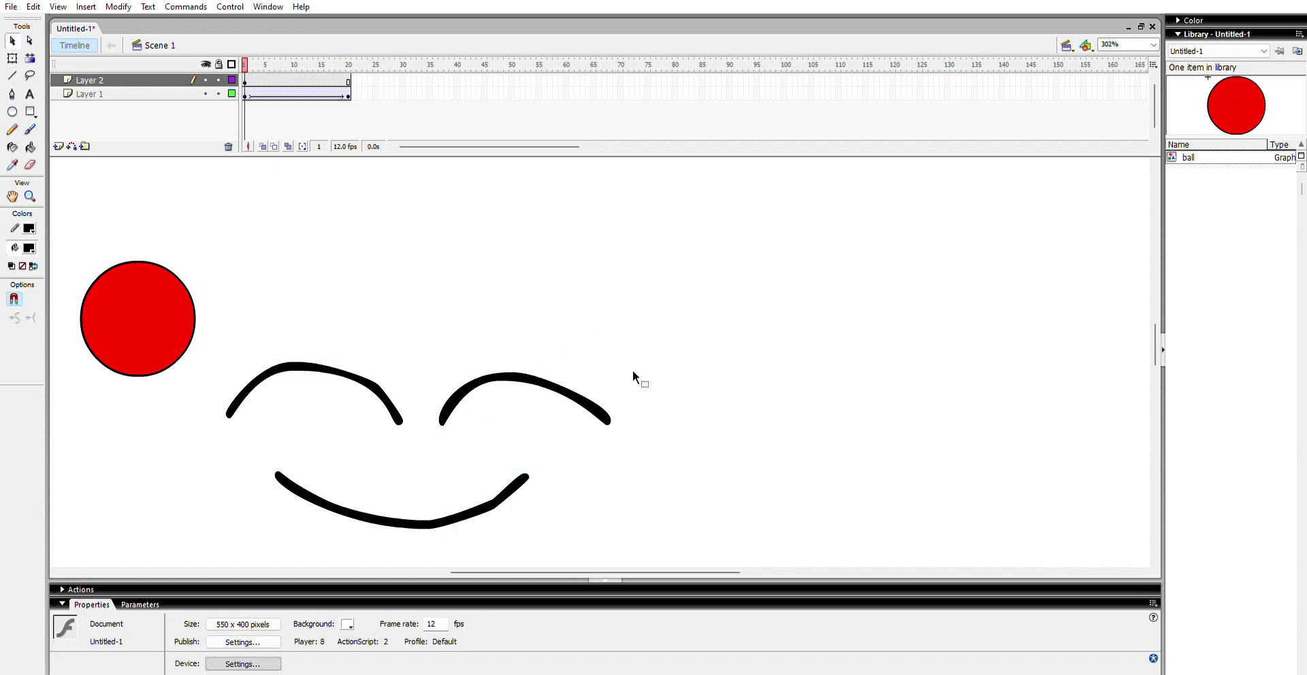
right_click(337, 78)
click(344, 87)
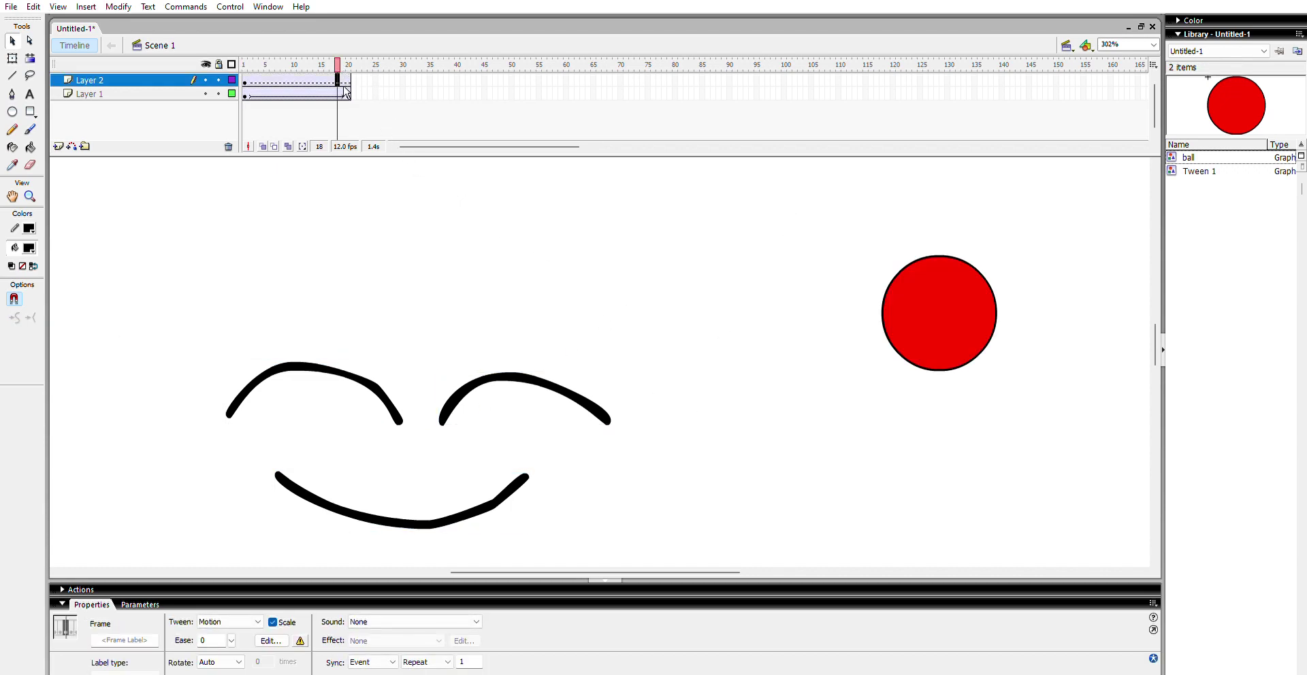
- Set the tween type of Layer 2's frames to Shape and select frame 19 on that layer
click(230, 639)
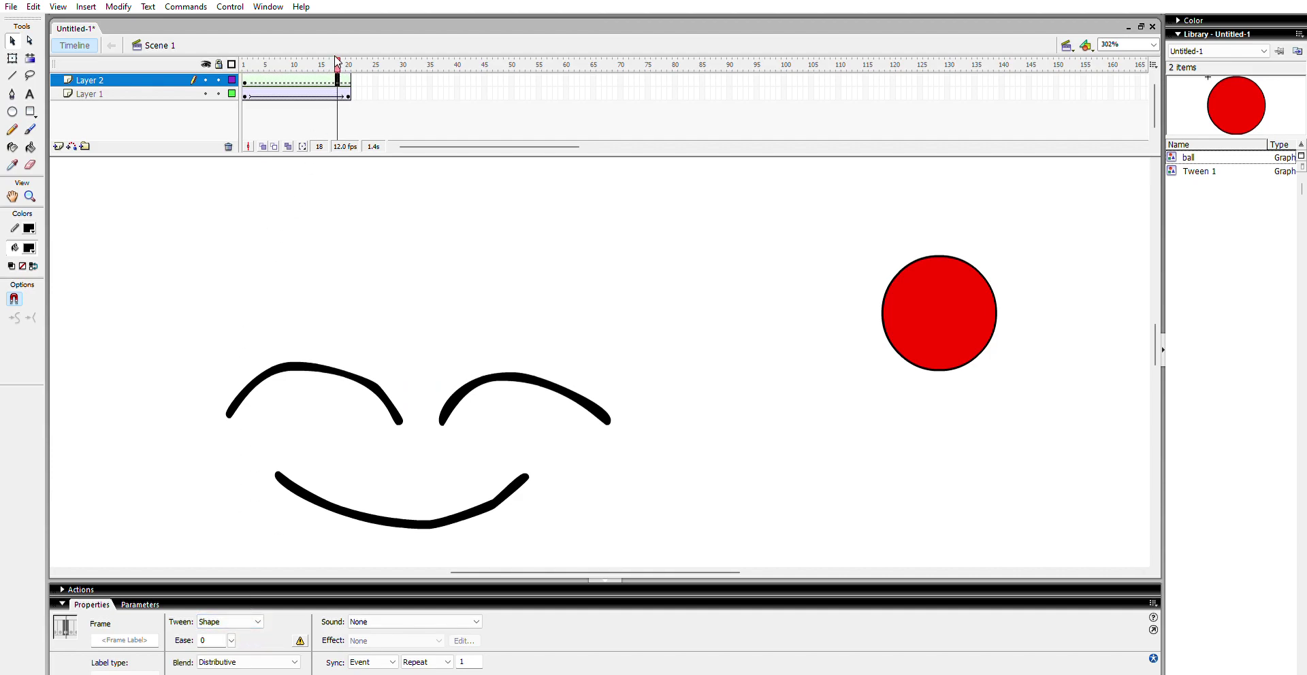
drag(338, 57, 344, 57)
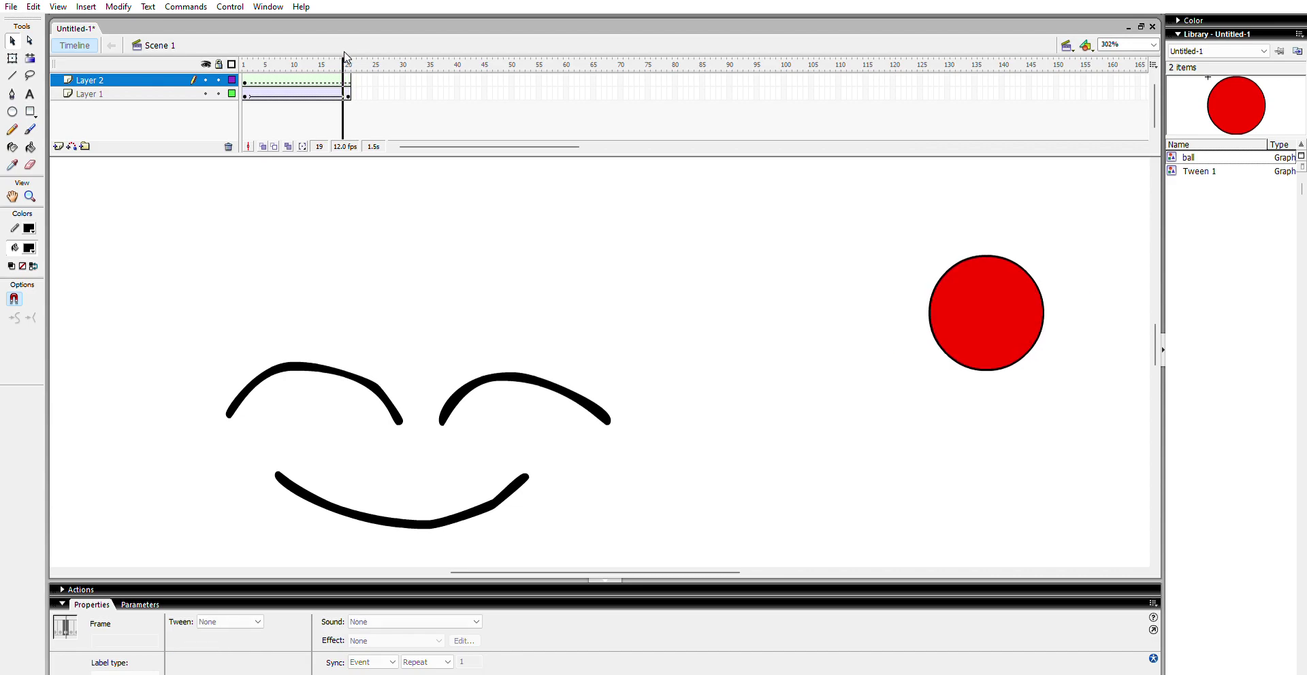
click(344, 79)
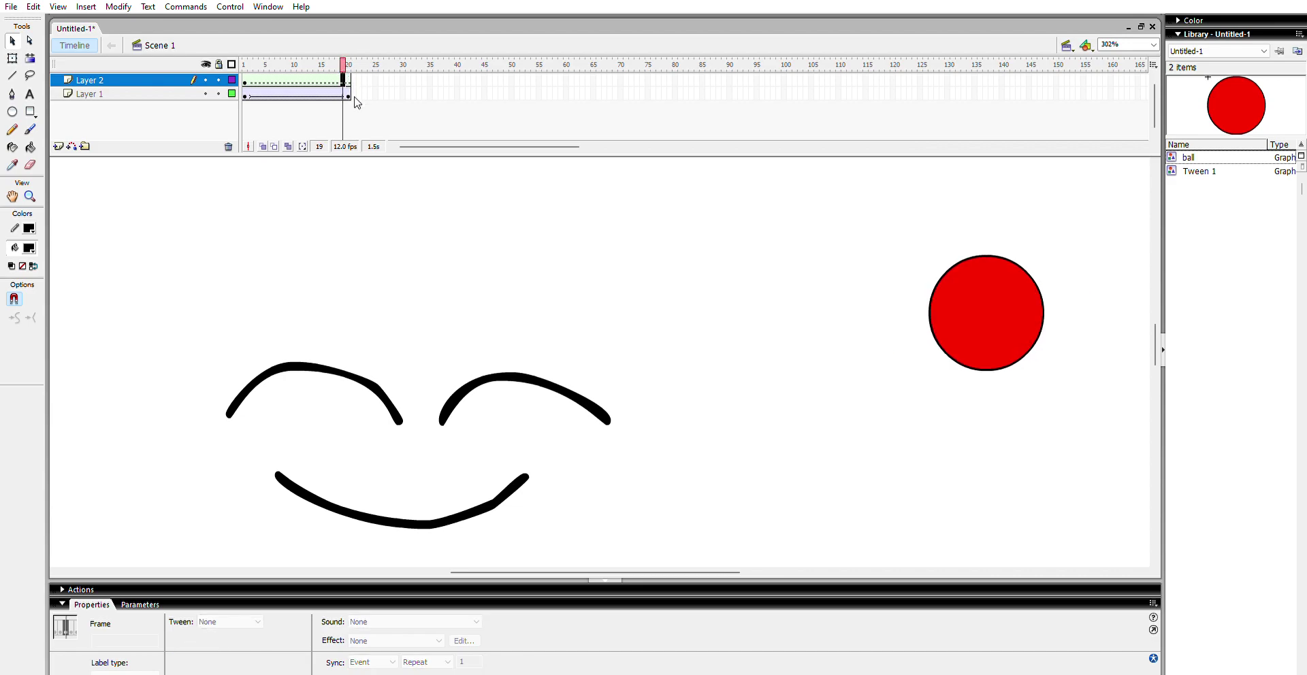
key(F5)
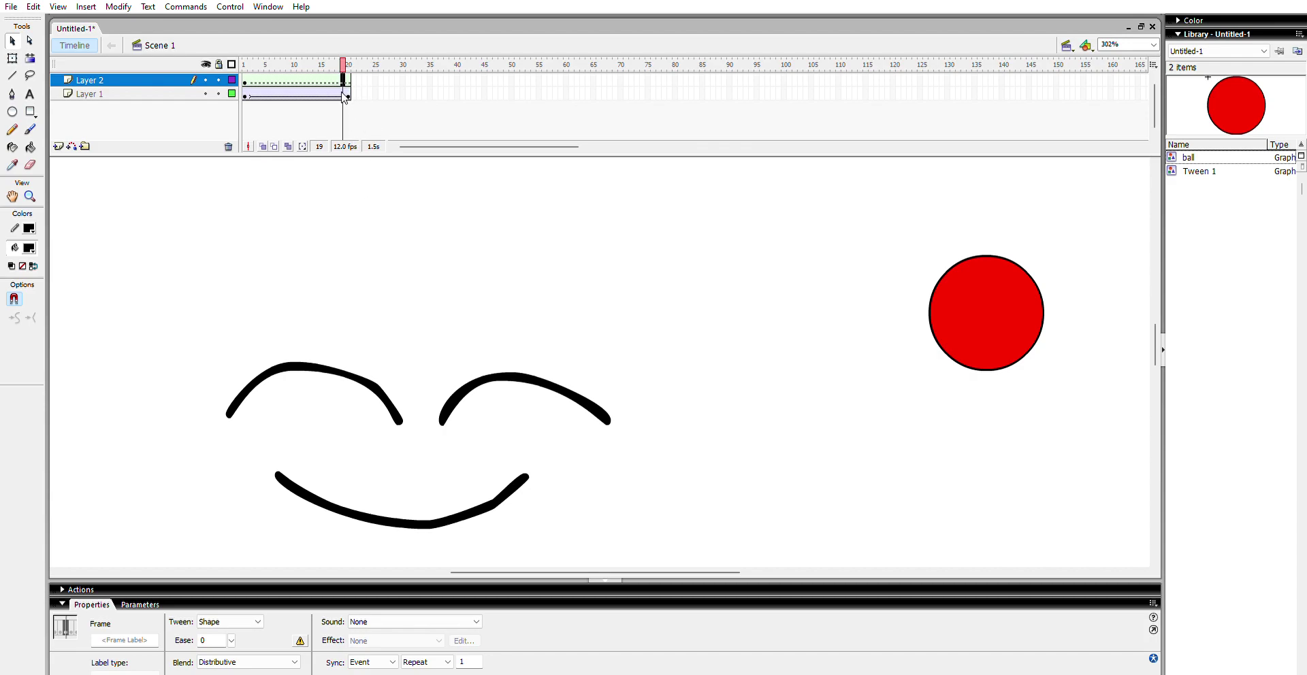
- Extend the tween spans of Layer 1 and Layer 2 to frame 21
click(338, 94)
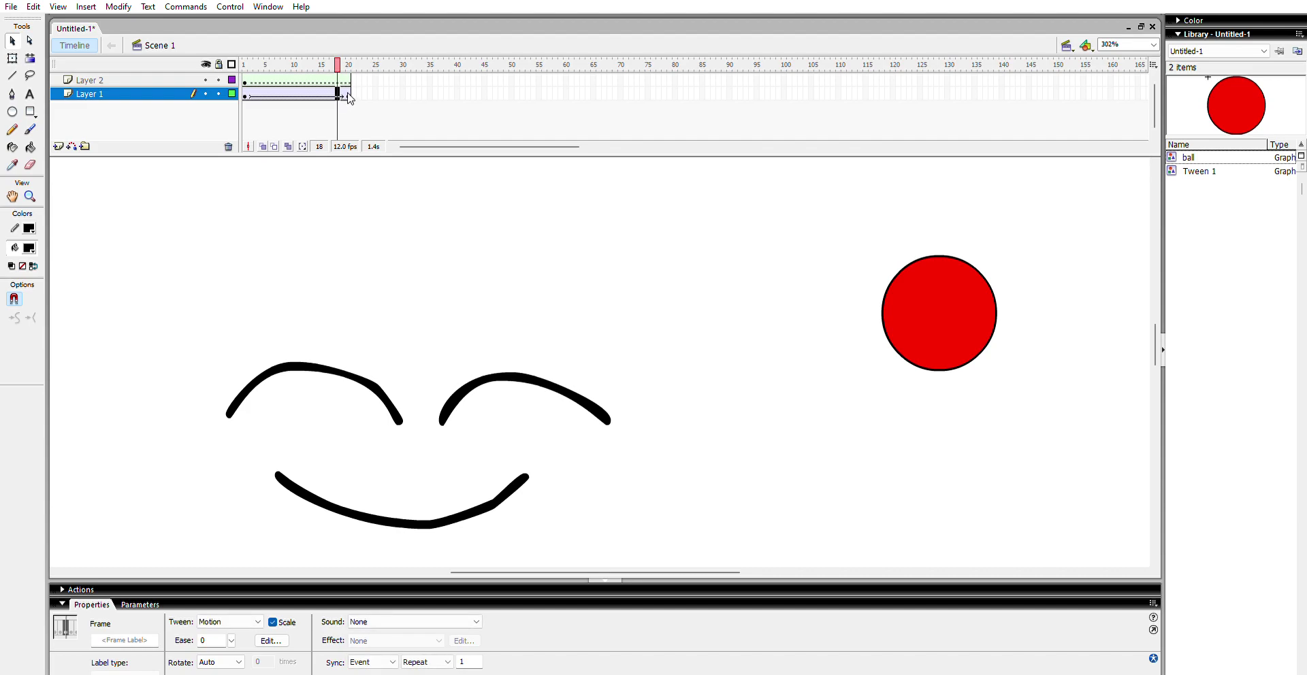
key(F5)
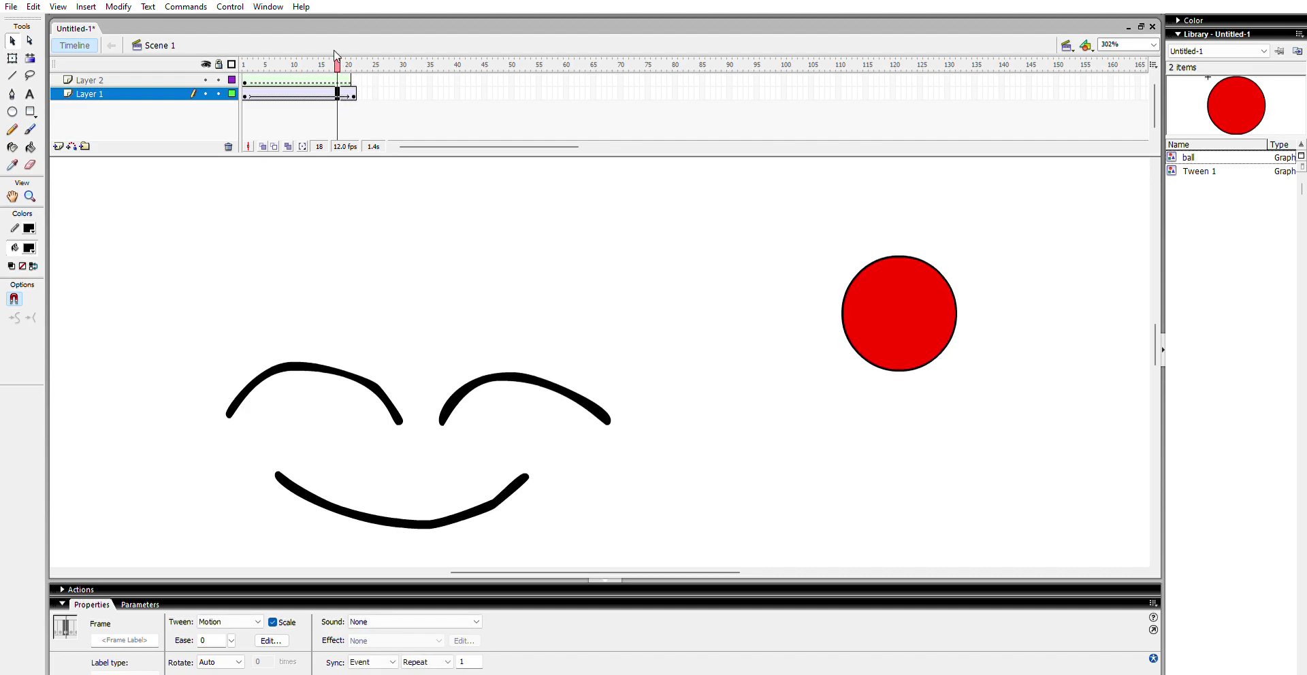
mouse_move(336, 55)
mouse_down()
mouse_move(277, 54)
mouse_move(373, 51)
mouse_move(354, 48)
mouse_up()
click(350, 69)
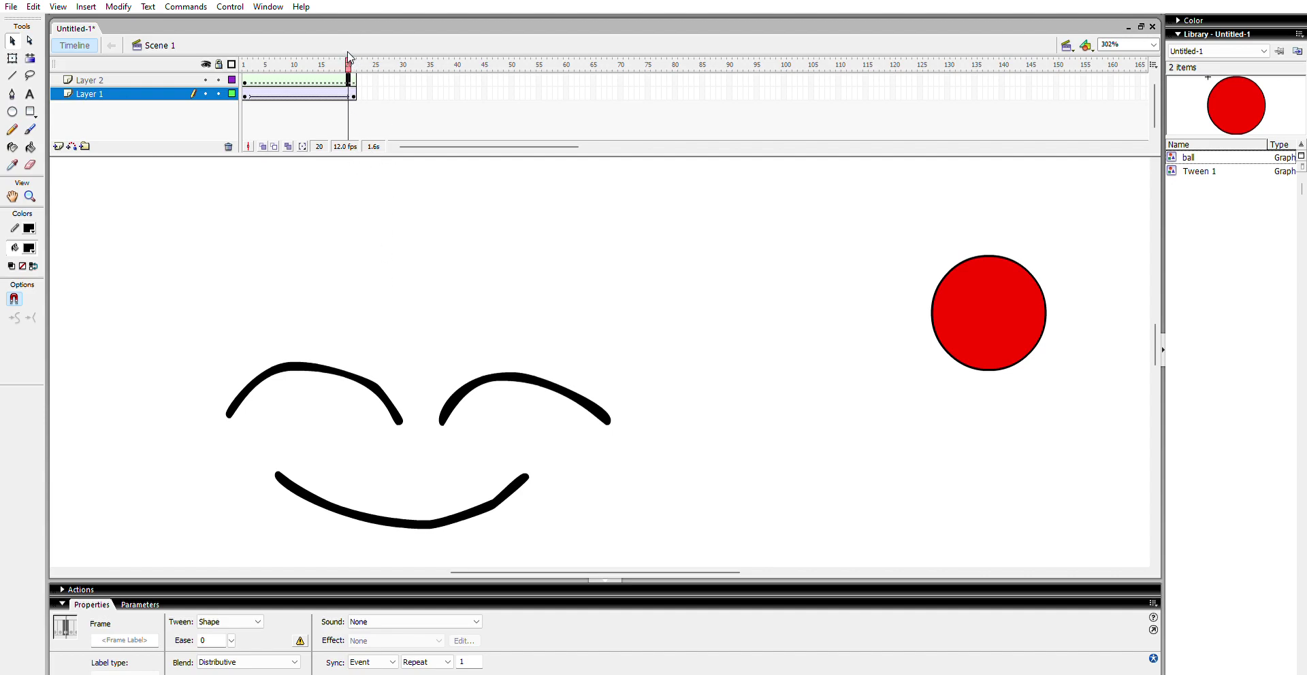
click(354, 65)
click(354, 80)
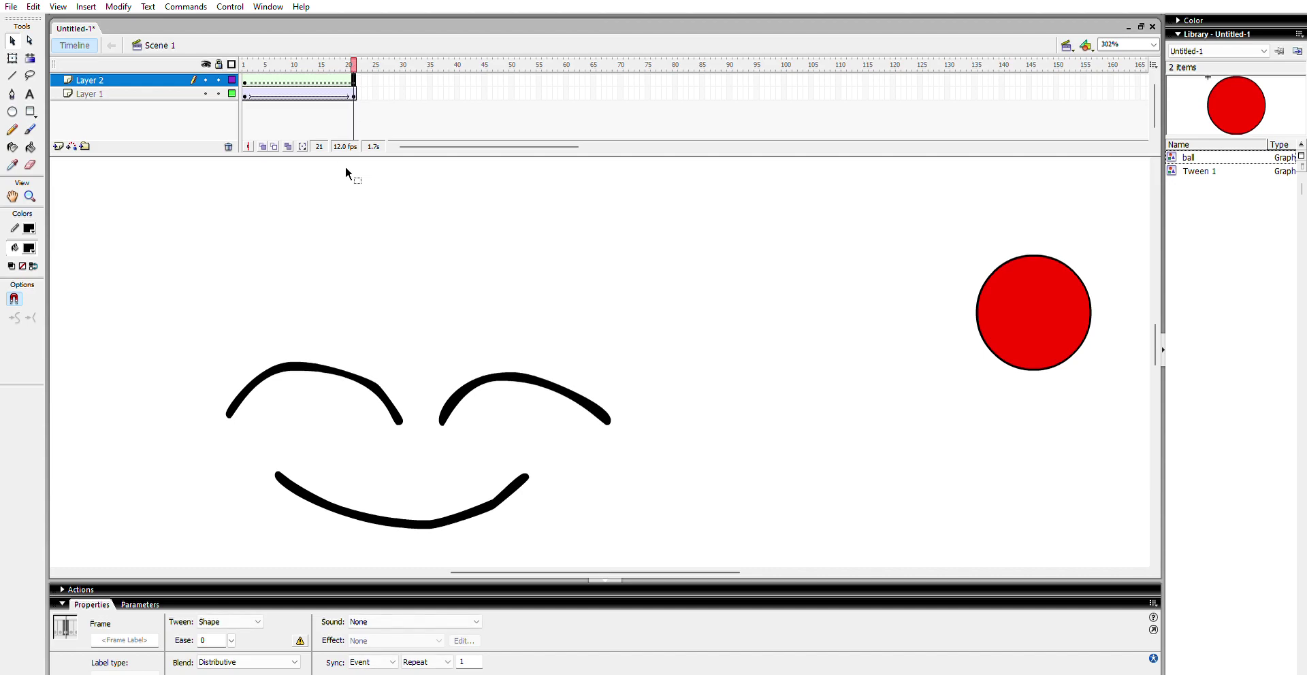
- Try to select the face drawing at frame 21, and extend both layers to frame 22
click(327, 354)
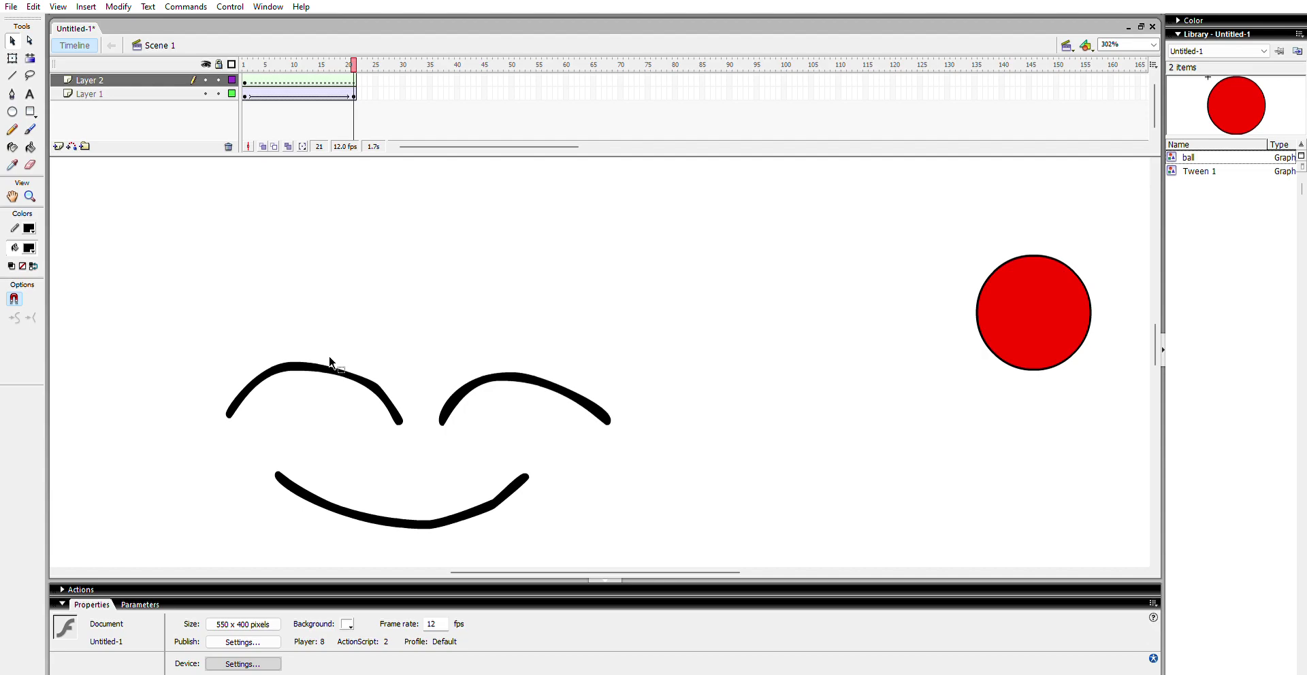
mouse_move(210, 383)
mouse_down()
mouse_move(276, 428)
mouse_move(201, 320)
mouse_up()
click(349, 83)
key(F5)
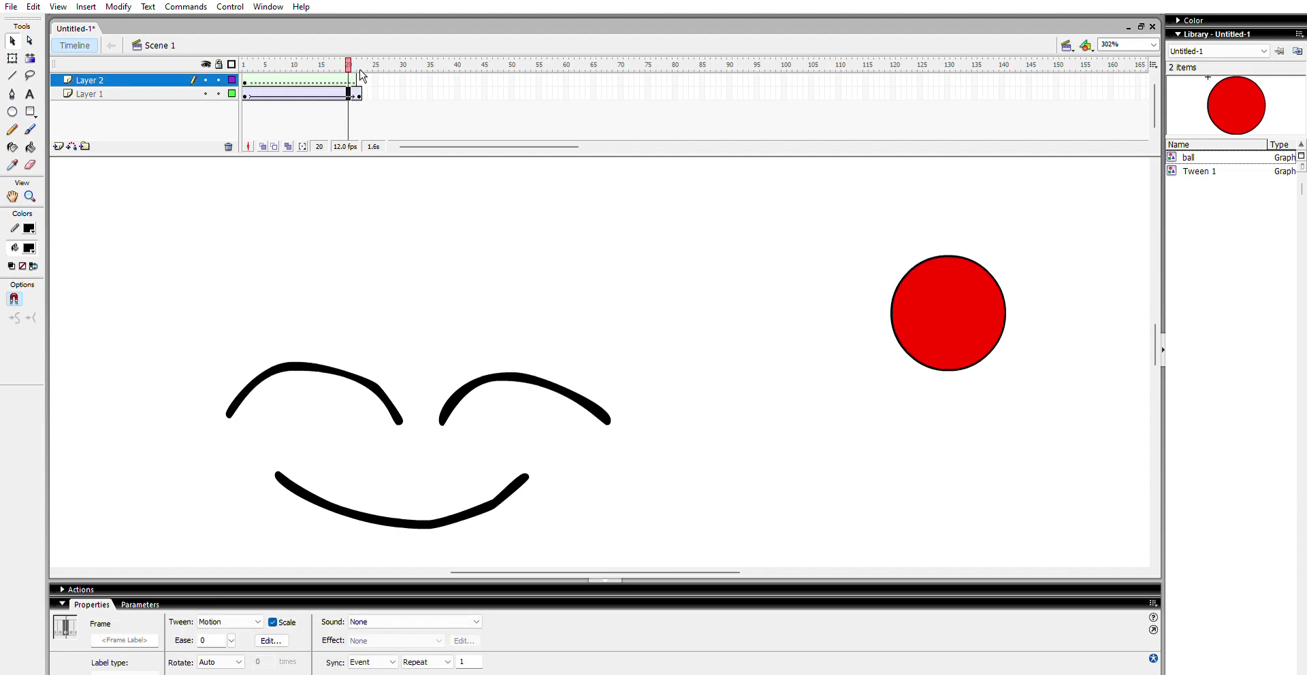
drag(349, 64, 358, 64)
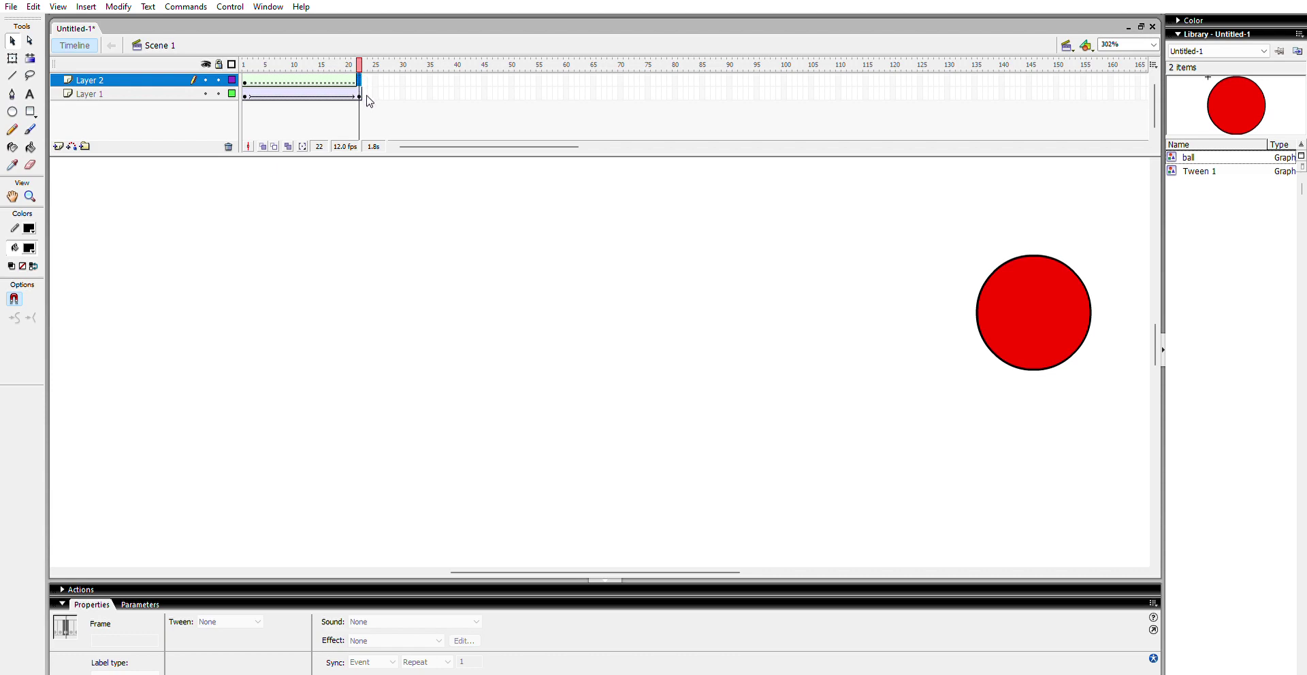
key(F6)
- Try to select the face drawing at frame 22 with the Free Transform tool
click(328, 359)
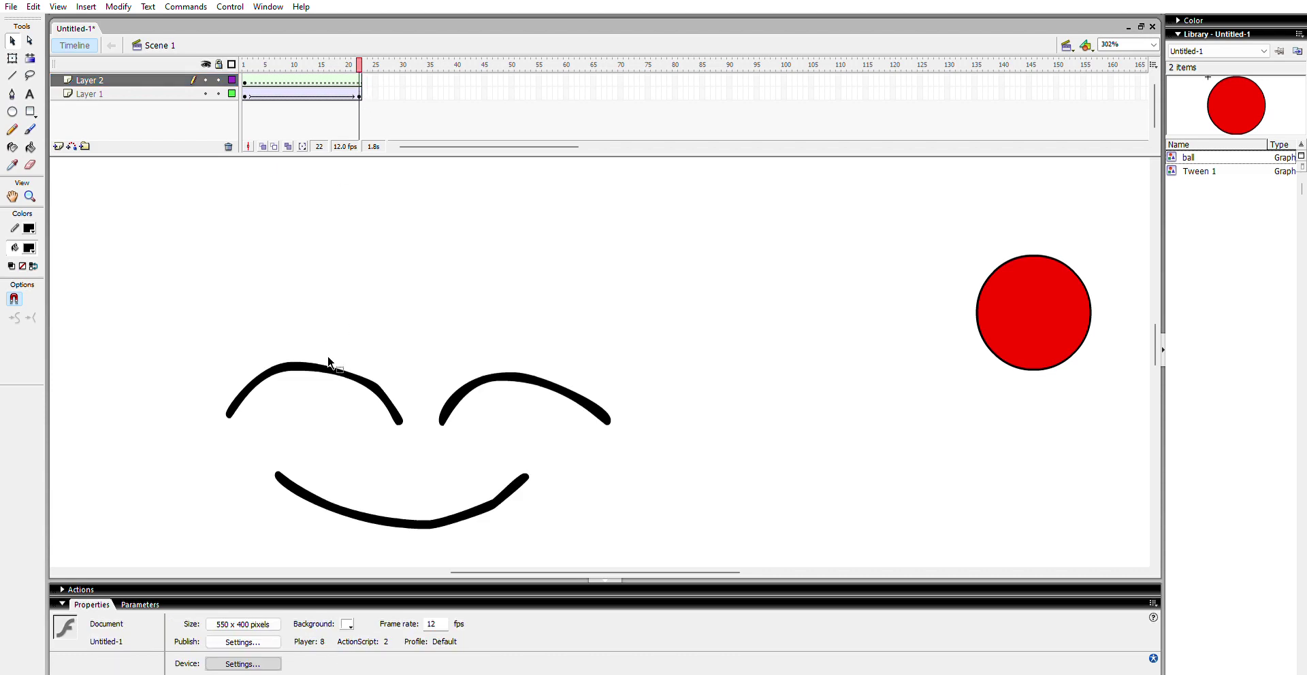
key(q)
key(ctrl+z)
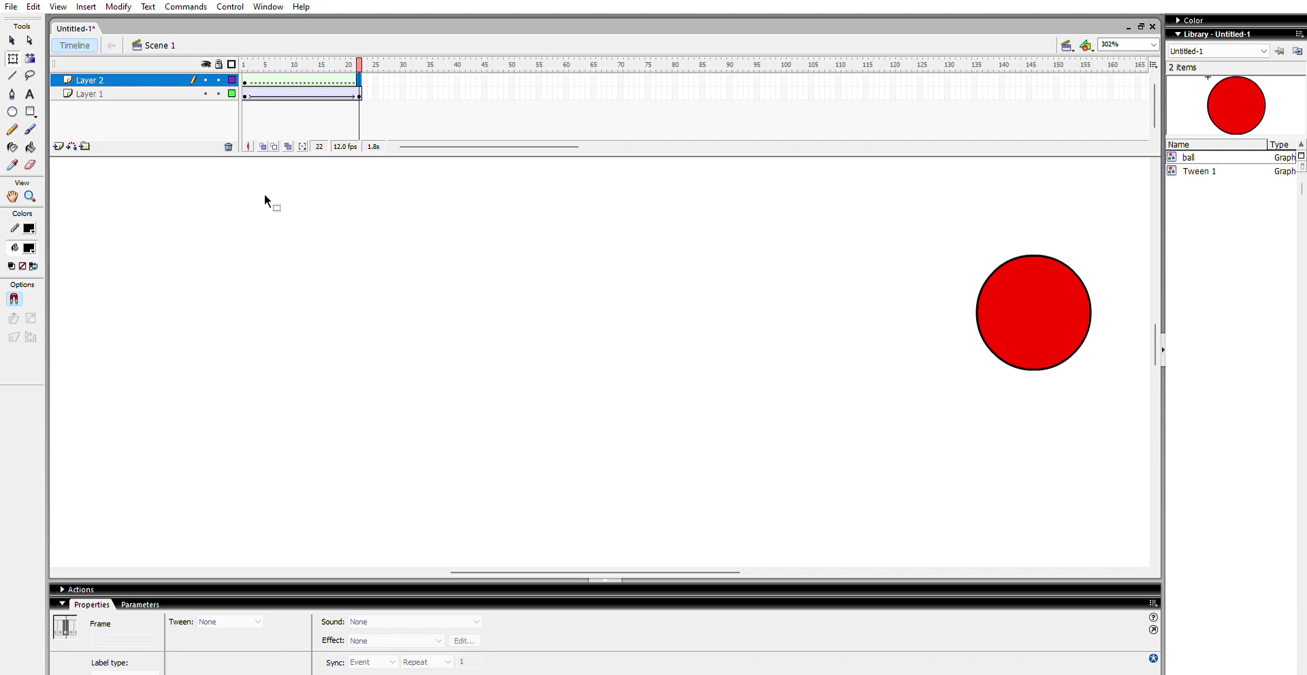
key(ctrl+z)
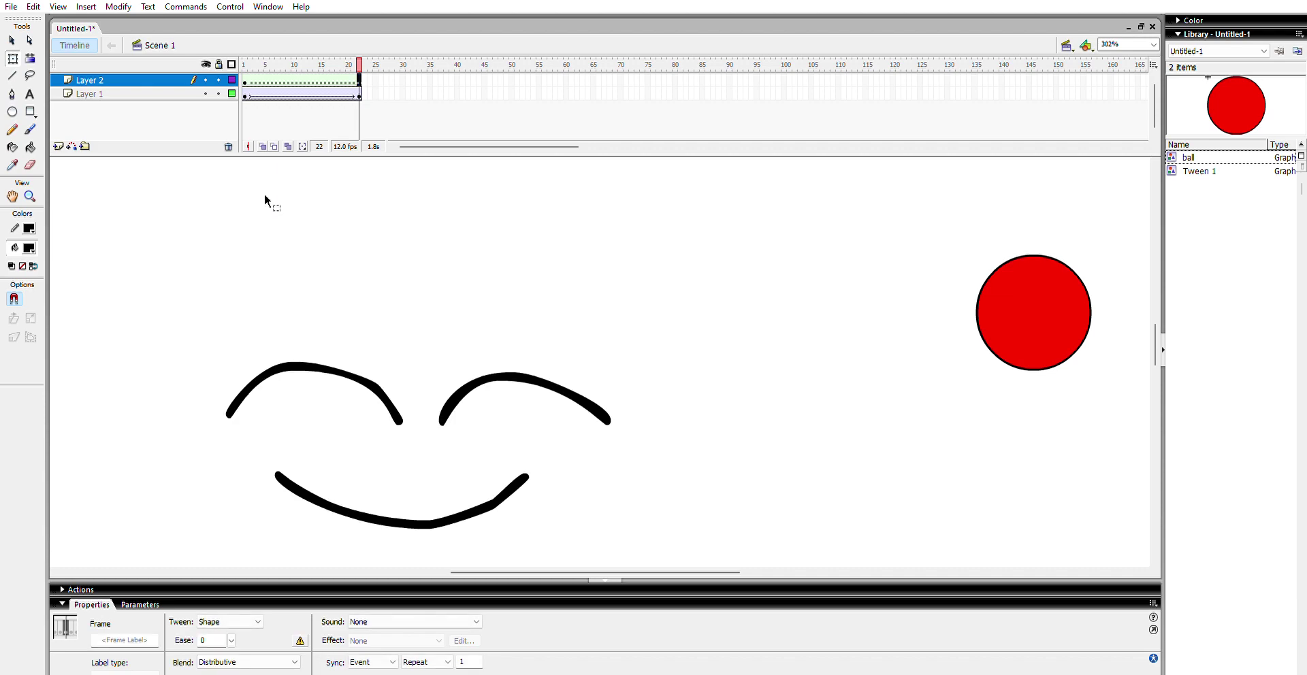
click(303, 347)
drag(359, 81, 377, 98)
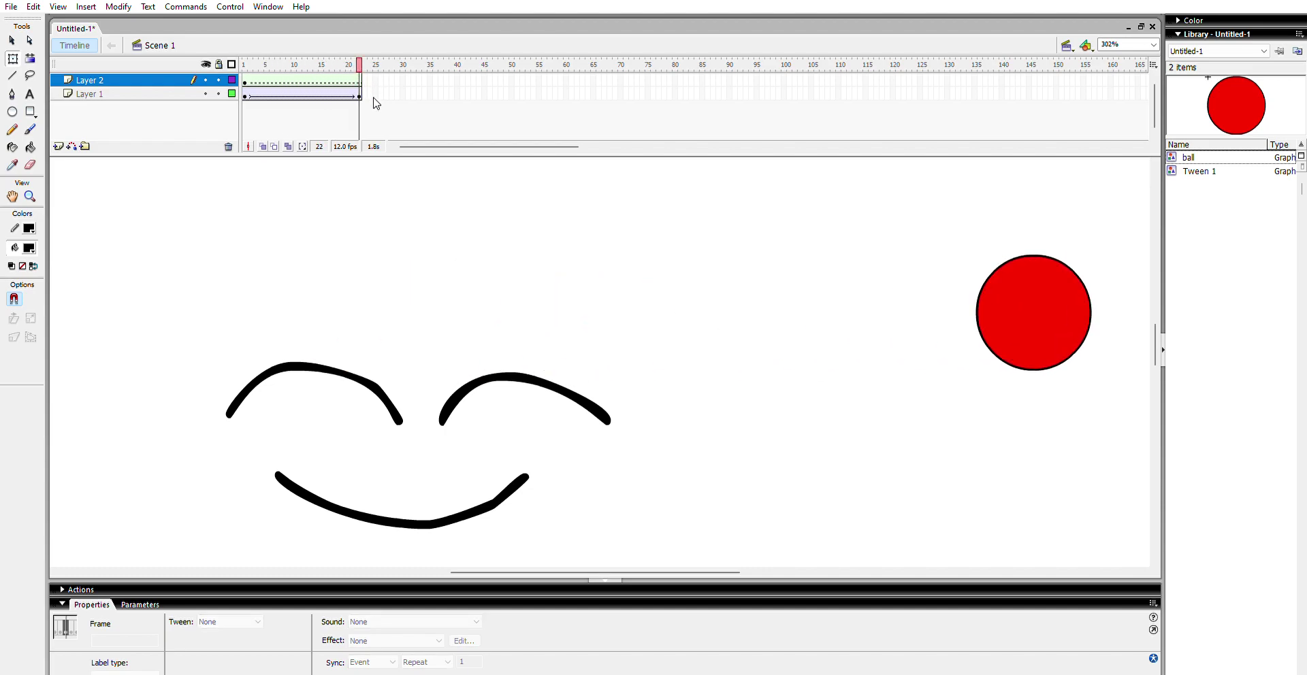
drag(123, 262, 677, 549)
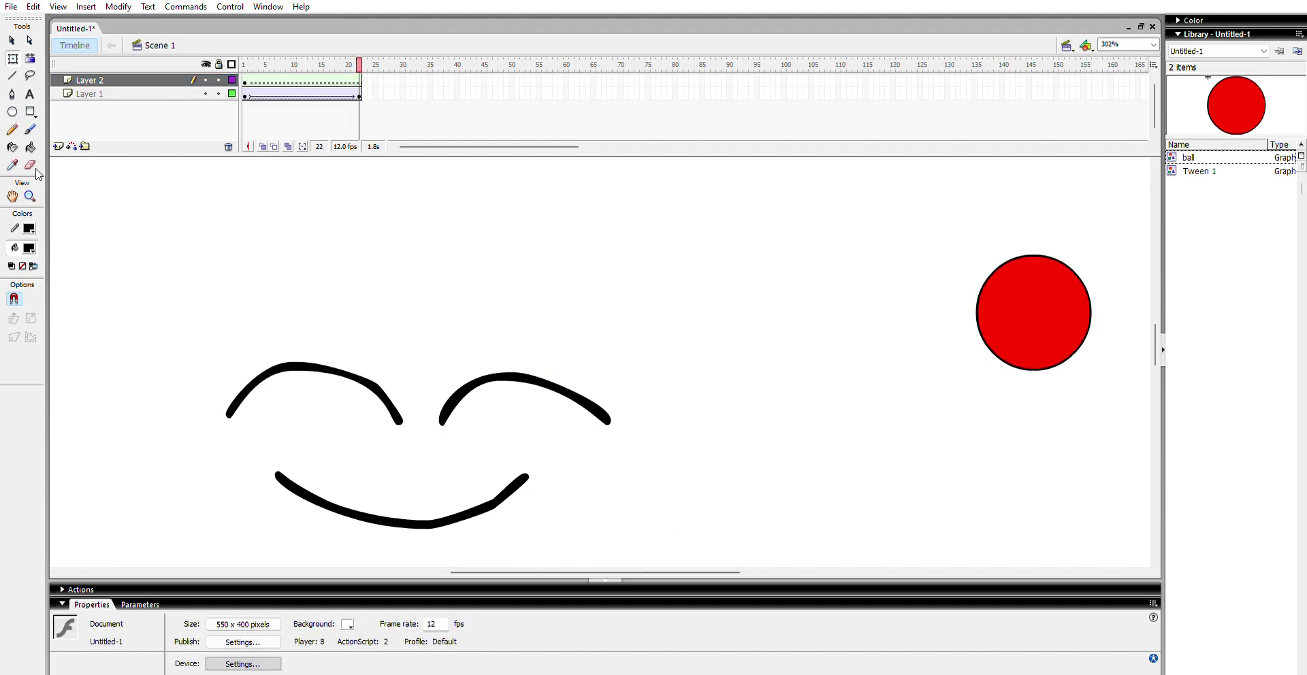
- Try erasing a small gap in the left eye's arch at frame 22, undo the erasure, and return to the Selection tool
click(30, 164)
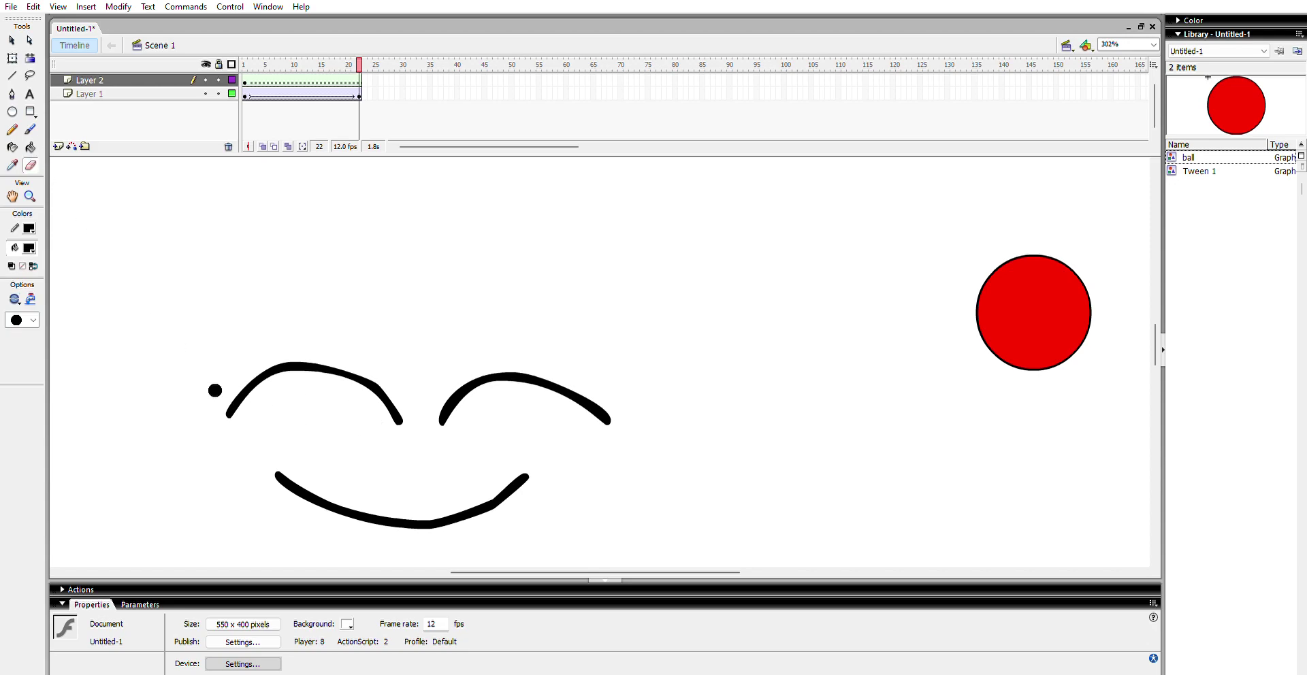
drag(359, 65, 349, 102)
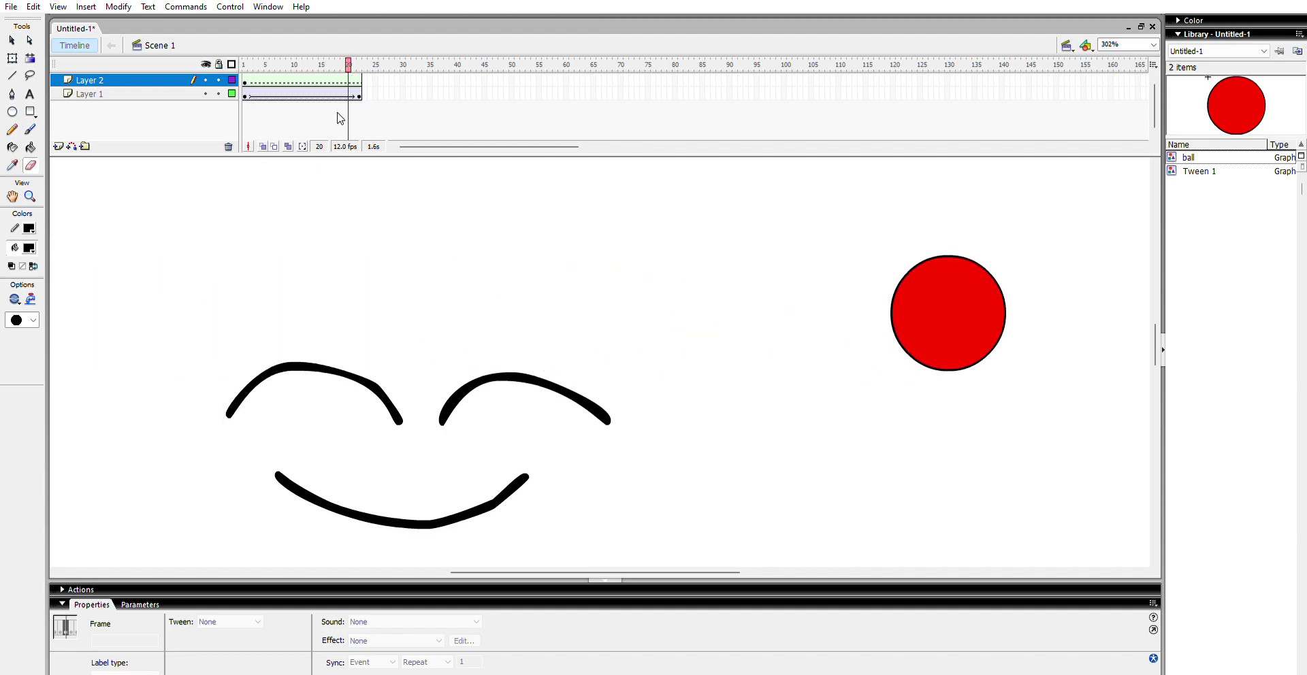
click(360, 78)
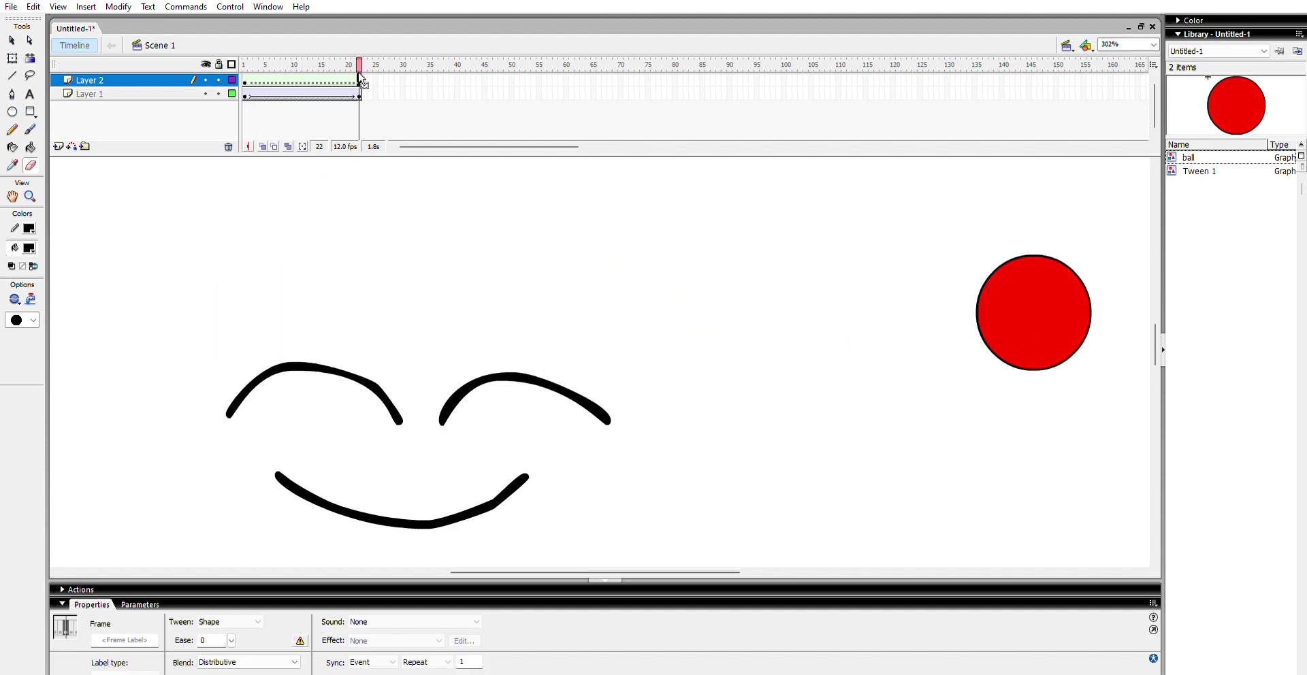
drag(298, 364, 310, 360)
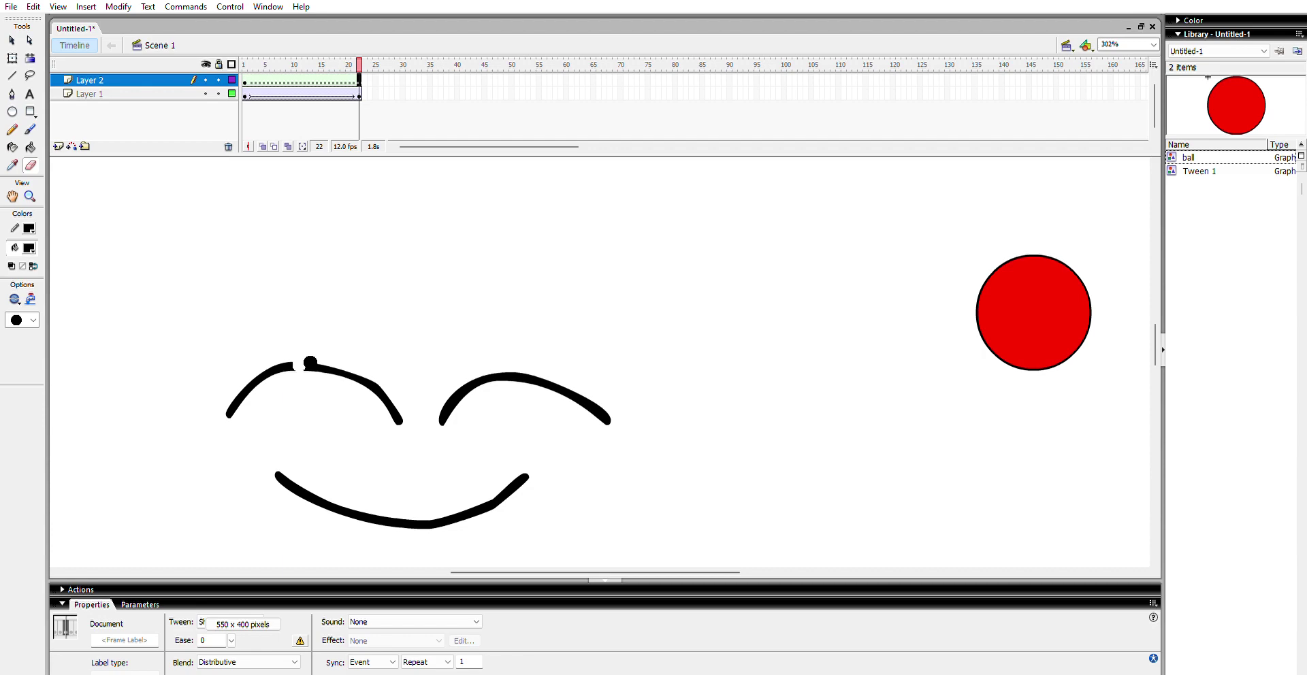
key(ctrl+z)
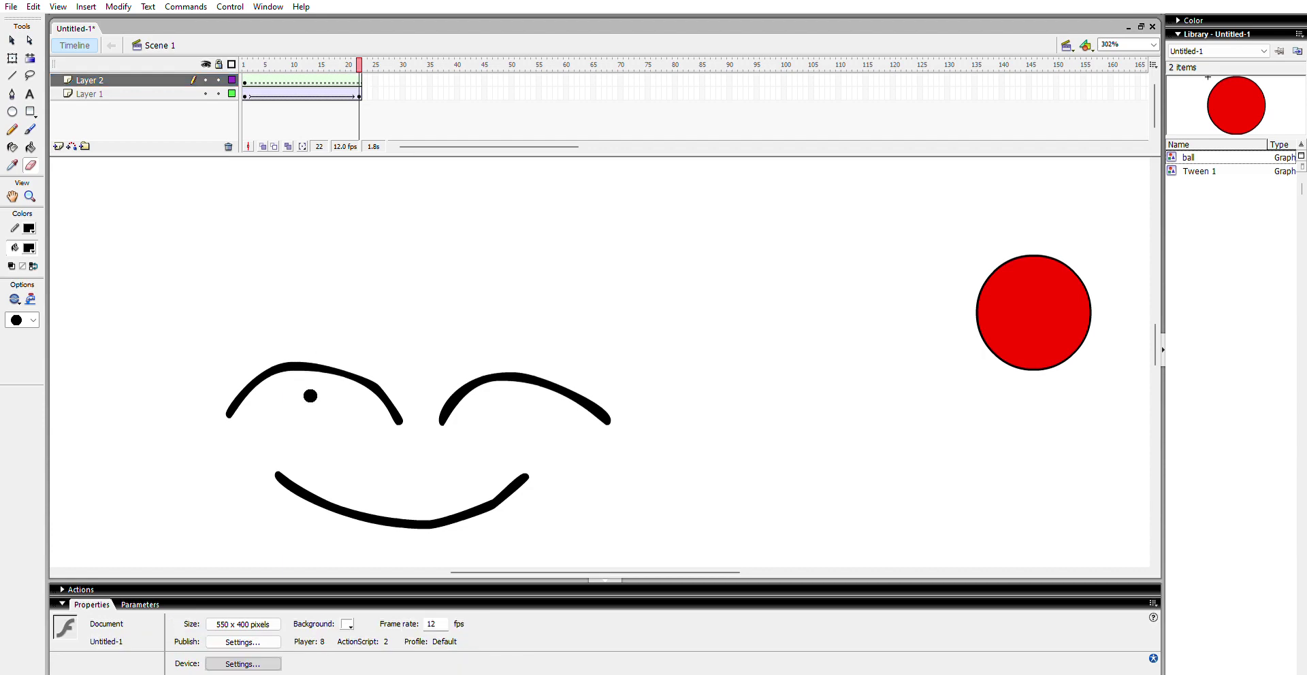
click(30, 112)
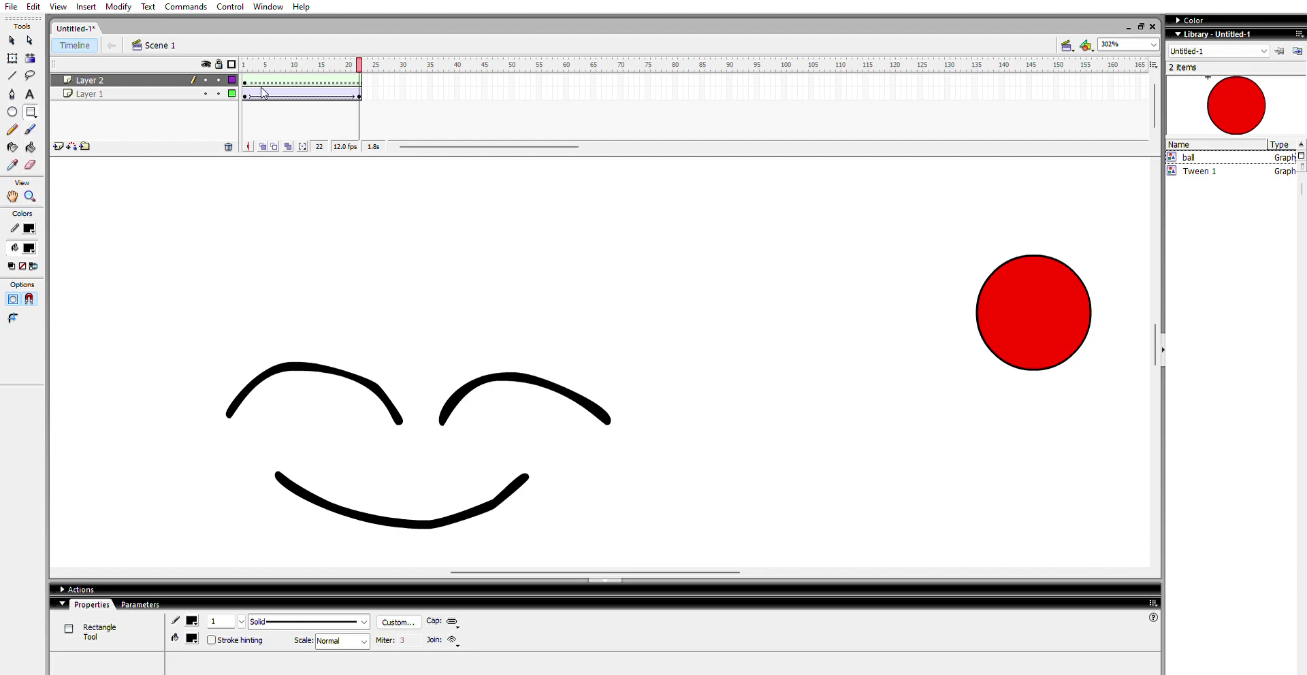
click(18, 40)
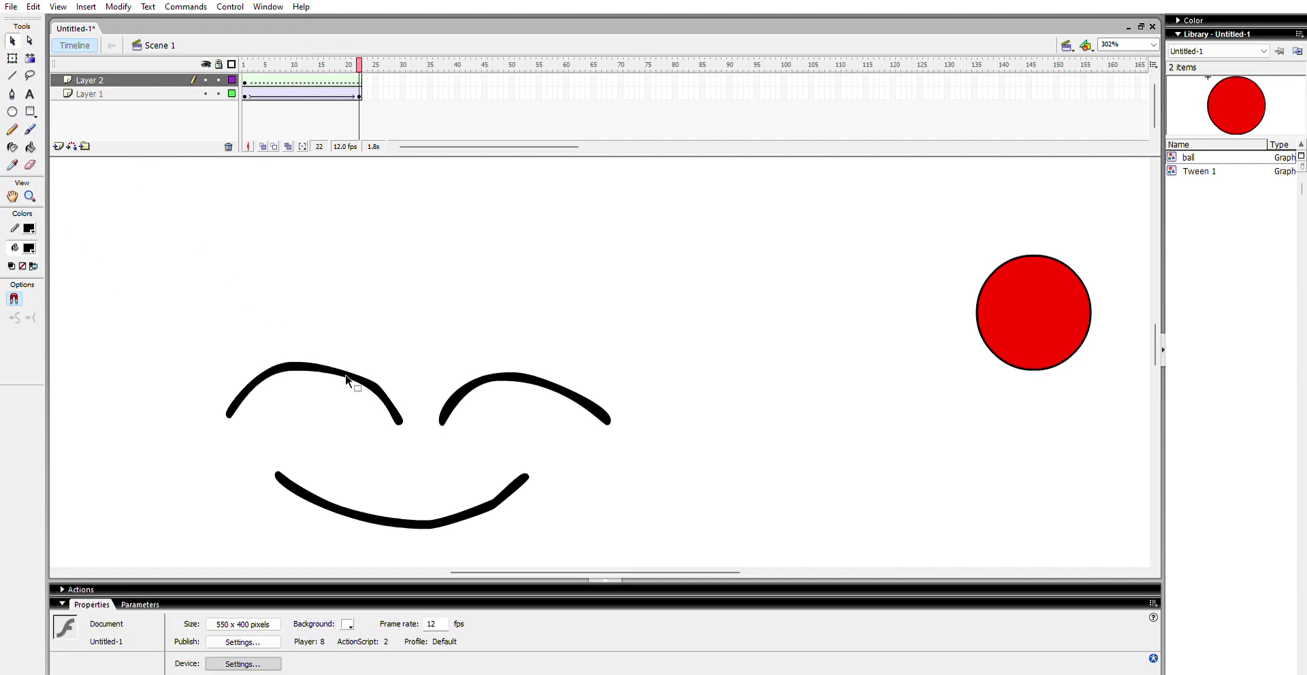